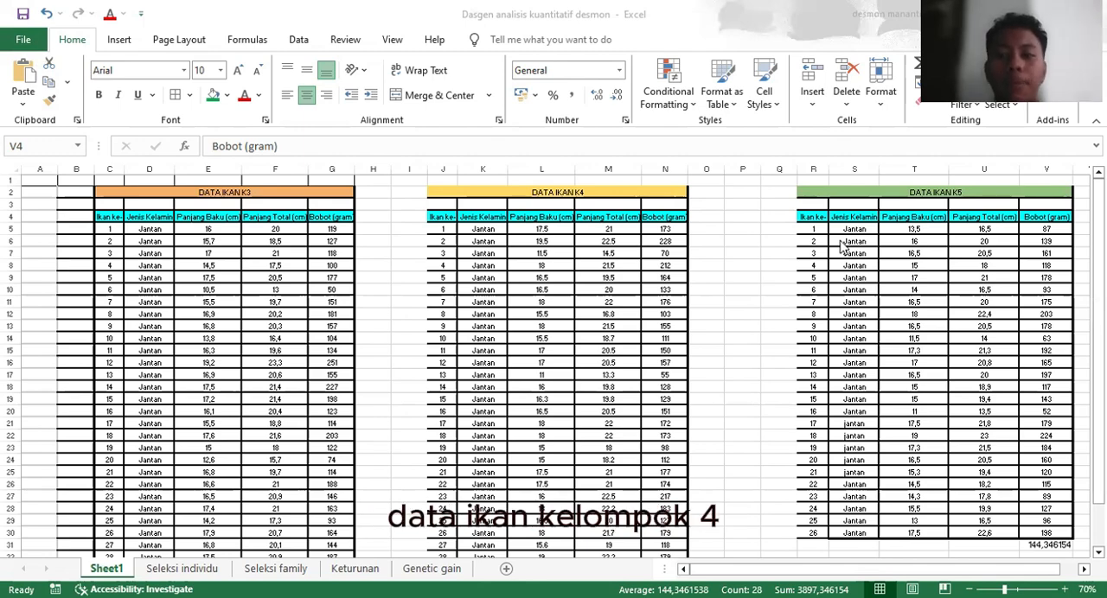
Review the K3, K4 and K5 fish data tables on Sheet1
scroll(843, 248, "right", 3)
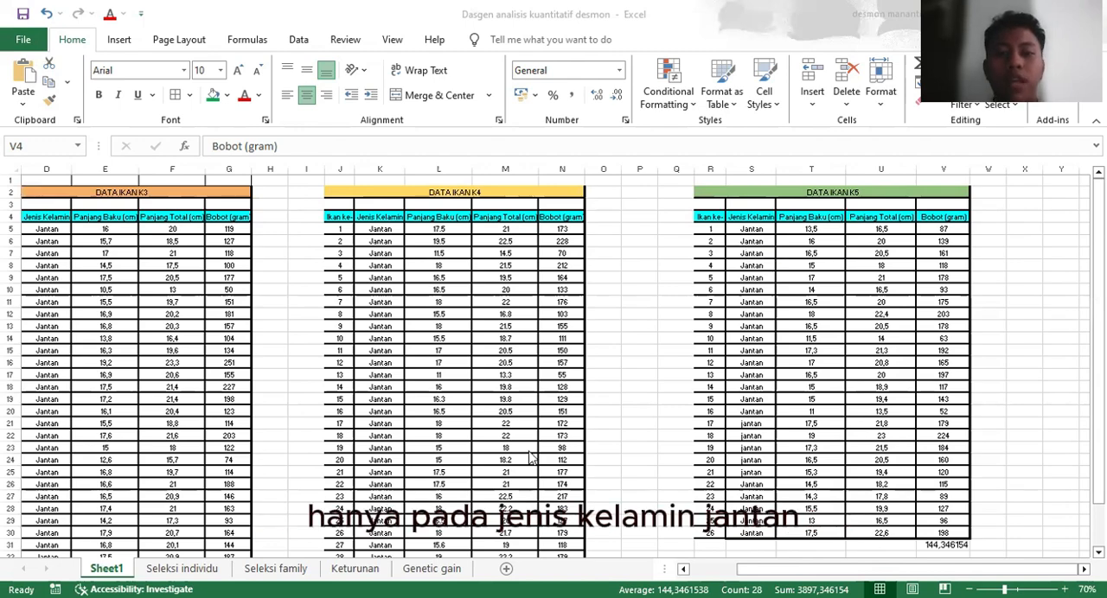
scroll(530, 457, "down", 1)
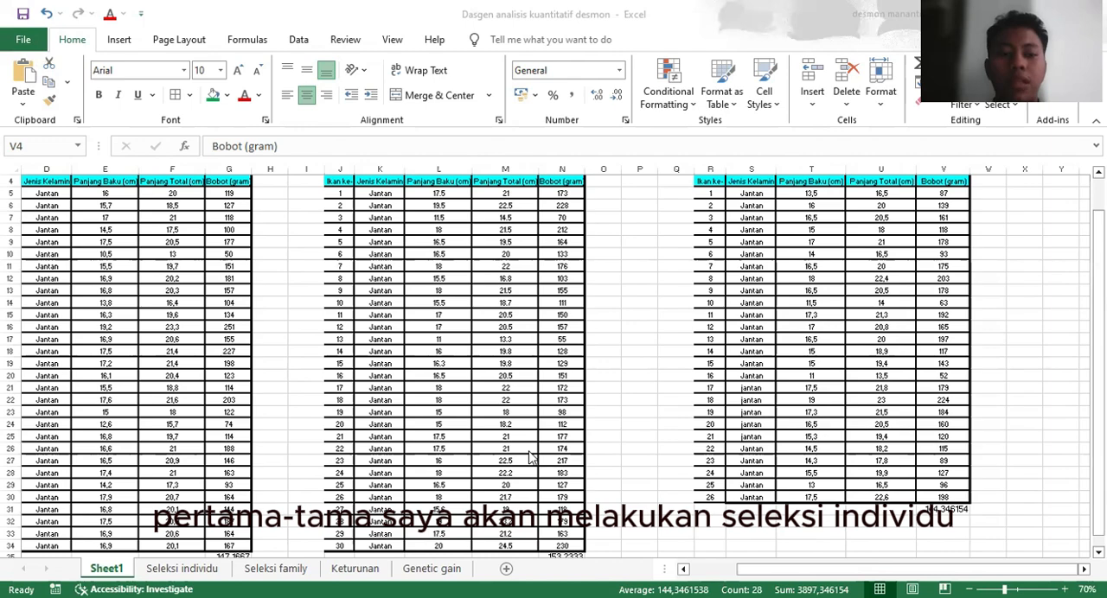
scroll(530, 456, "up", 1)
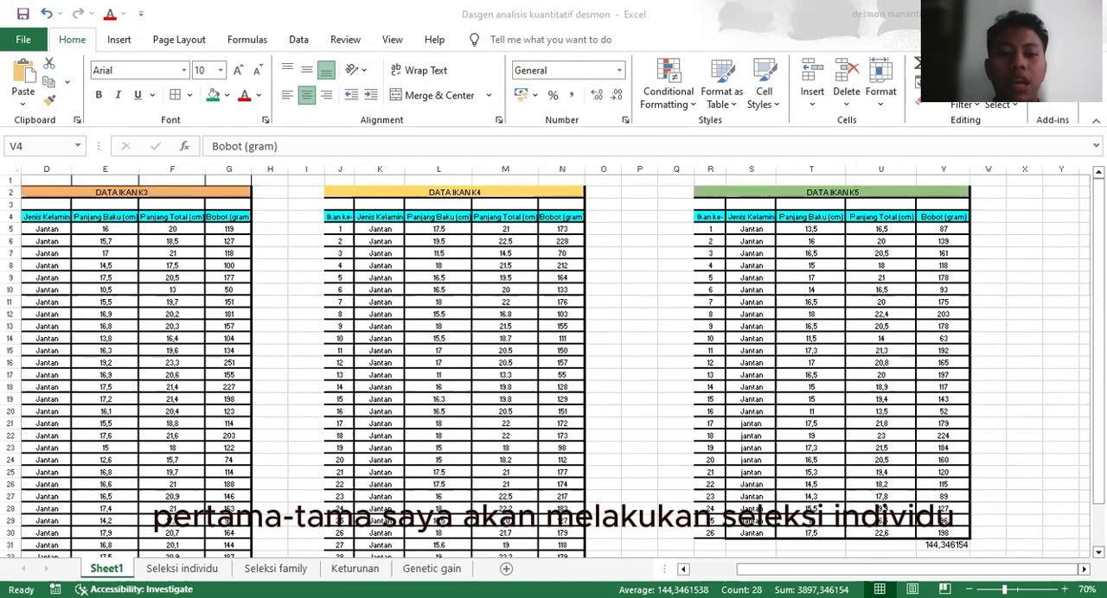
Open the Seleksi individu sheet and view the sort options for the Panjang Baku column
left_click(205, 573)
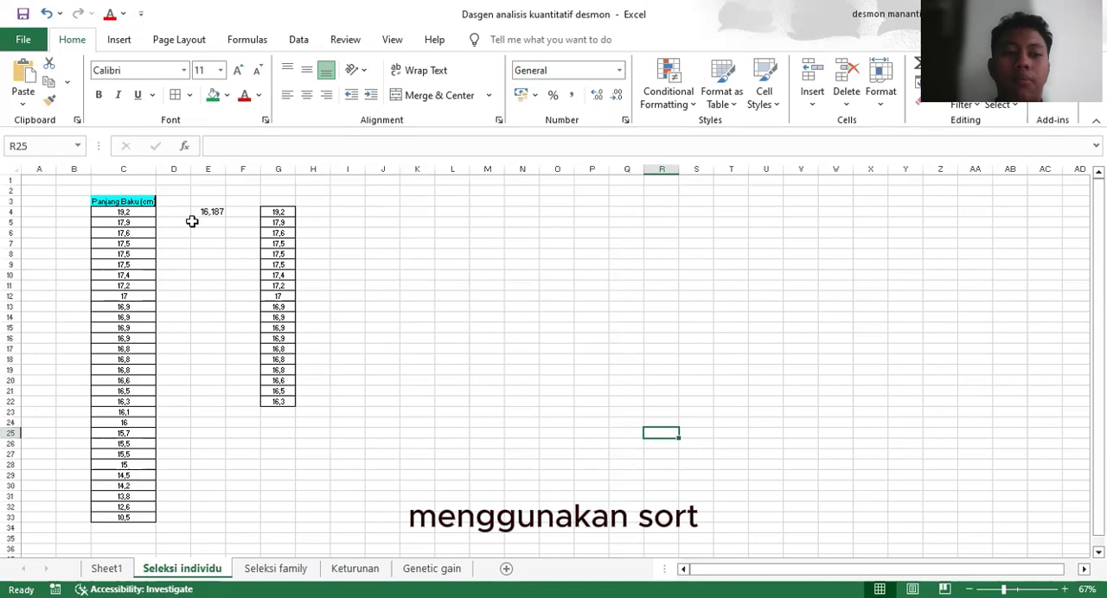
left_click(128, 212)
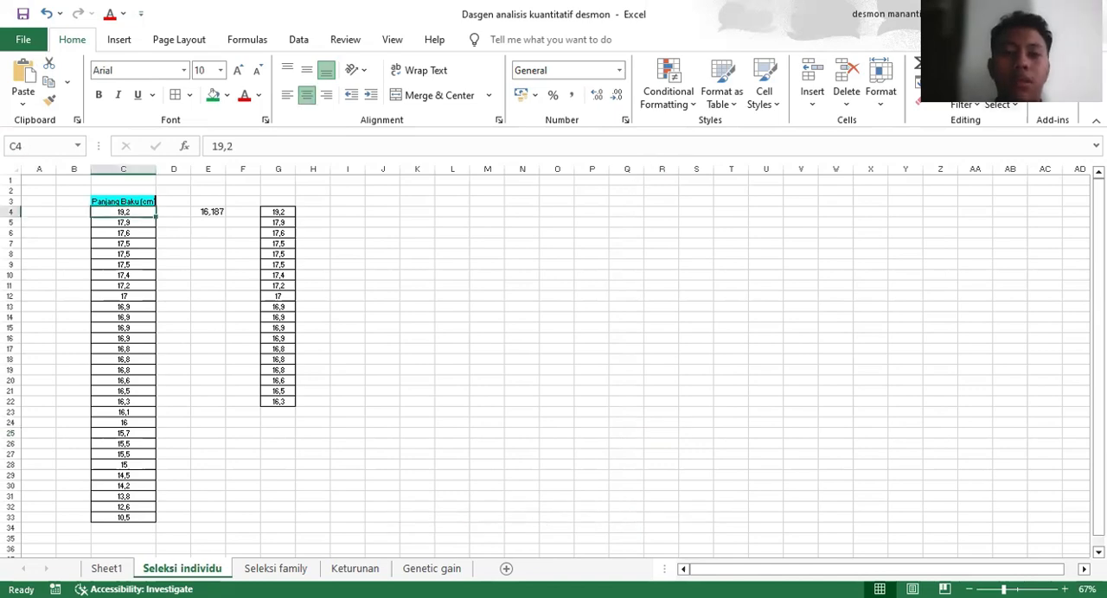
left_click(963, 105)
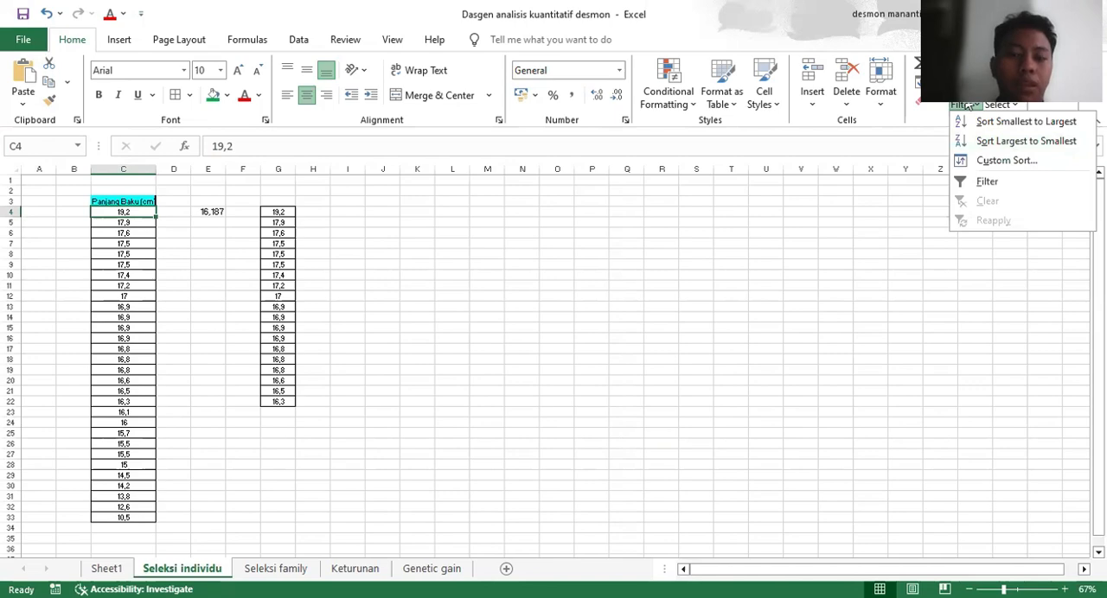
left_click(114, 221)
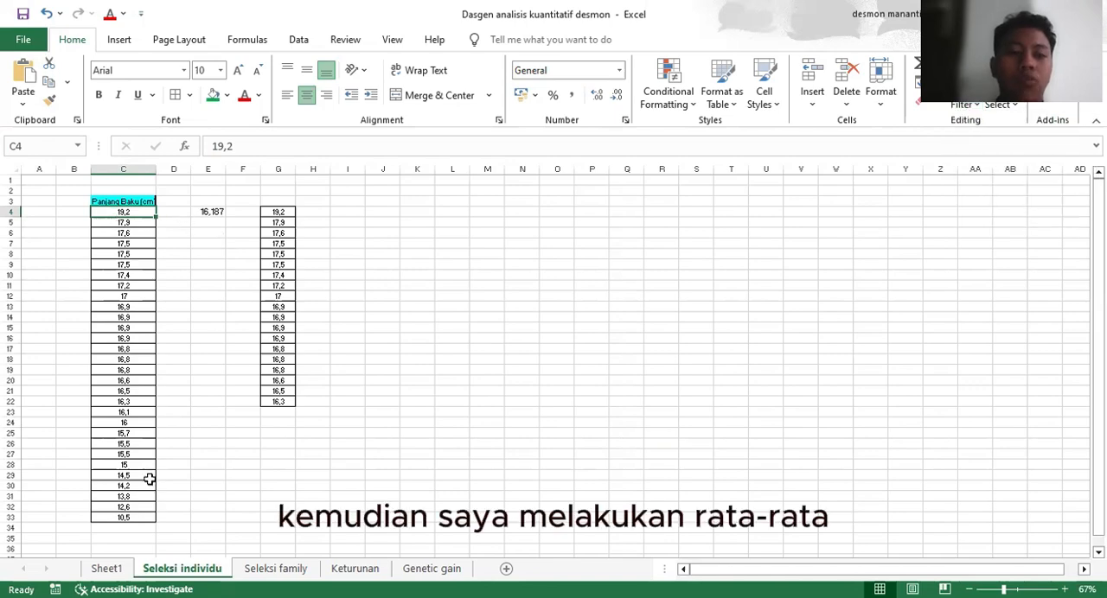
Inspect the AVERAGE formula for the Panjang Baku data in cell E4 without changing it
left_click(213, 212)
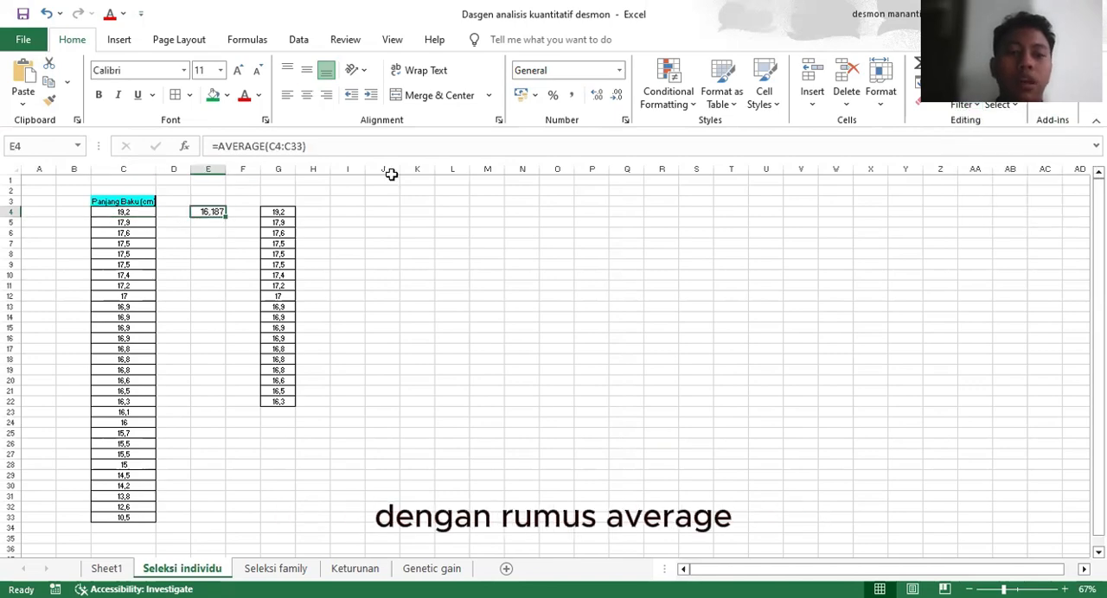
double_click(213, 211)
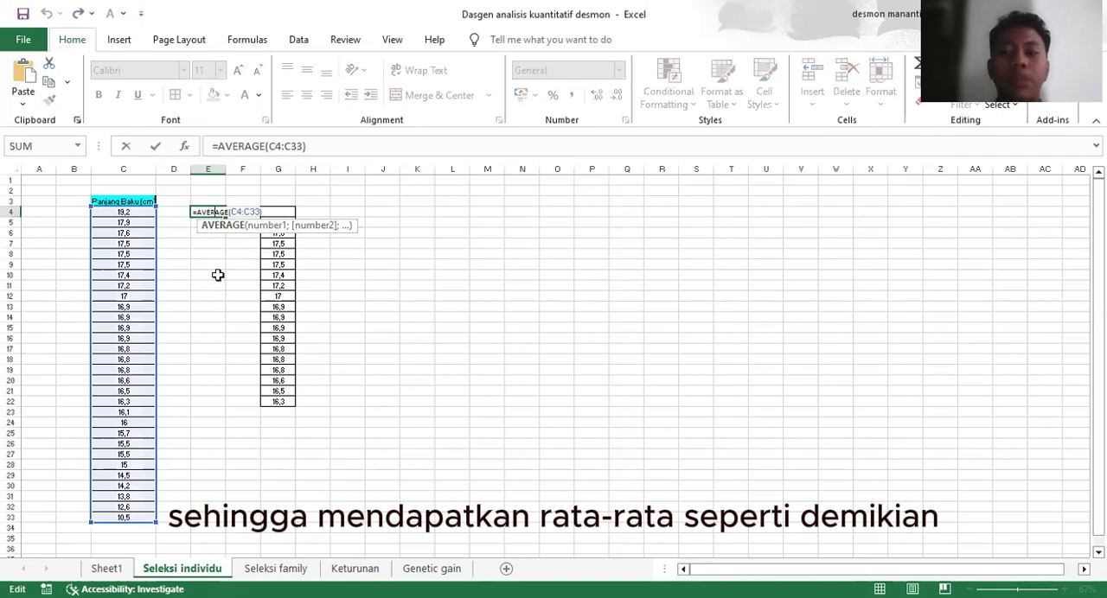
key("Return")
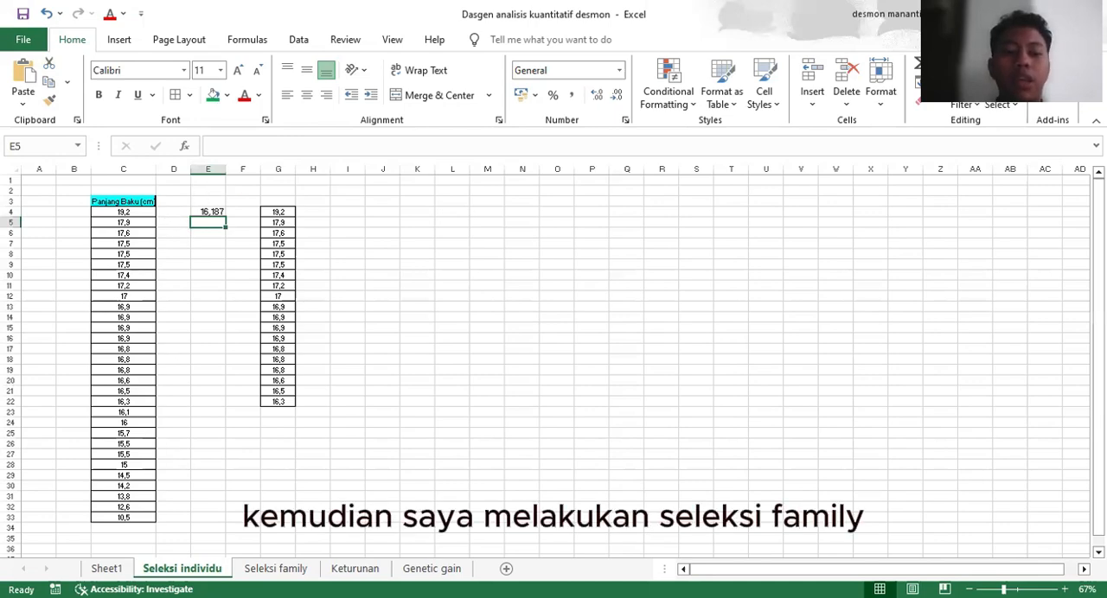
Open the Seleksi family sheet and enlarge its weight tables for reading
left_click(307, 575)
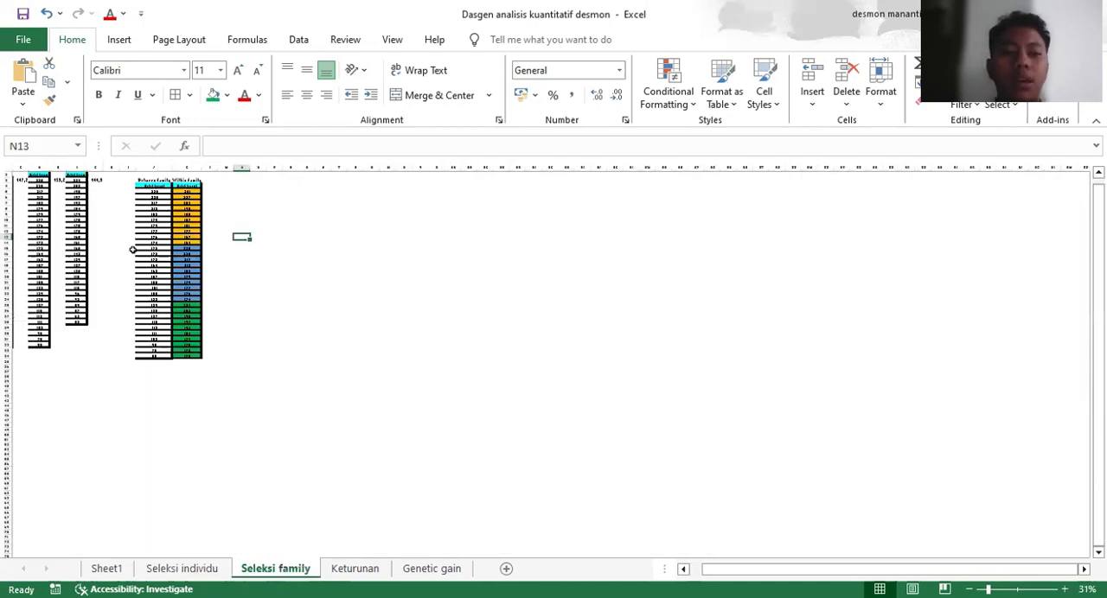
scroll(132, 250, "up", 1)
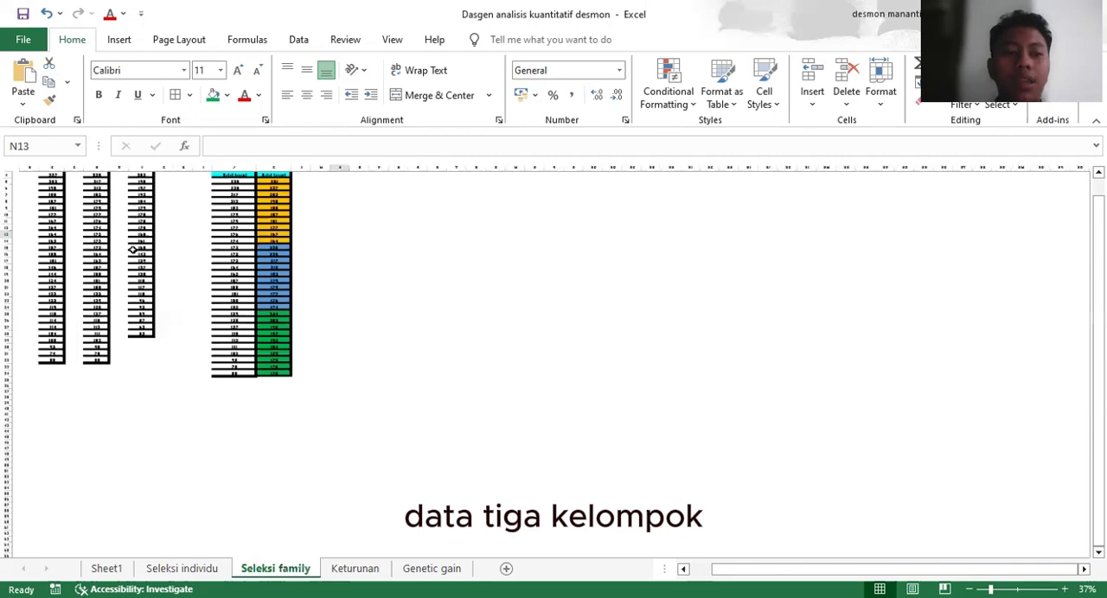
scroll(132, 250, "up", 2)
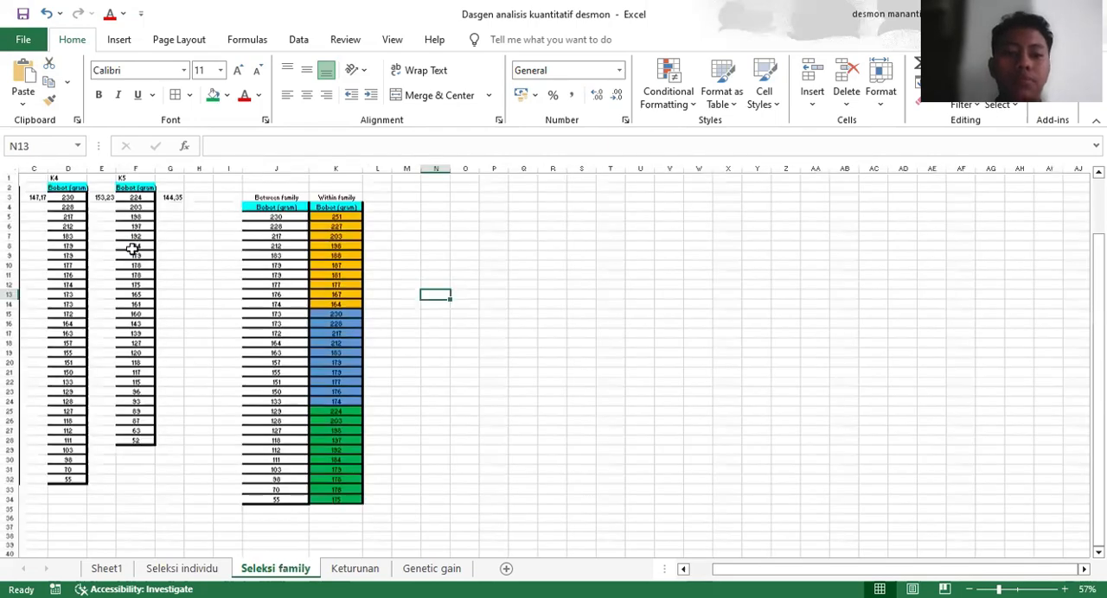
scroll(132, 250, "up", 2)
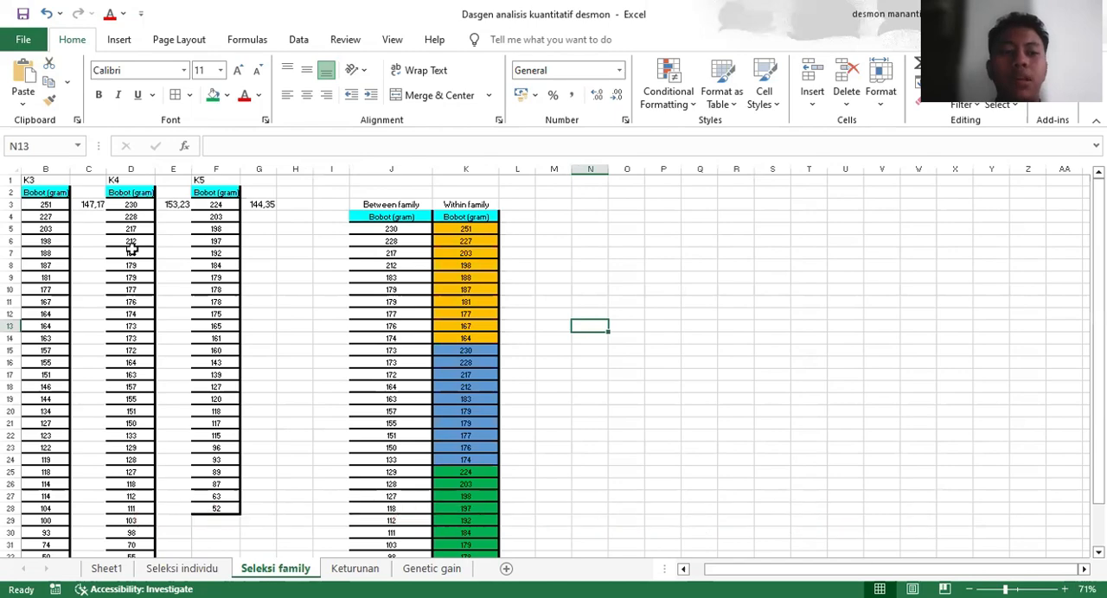
scroll(242, 212, "up", 2)
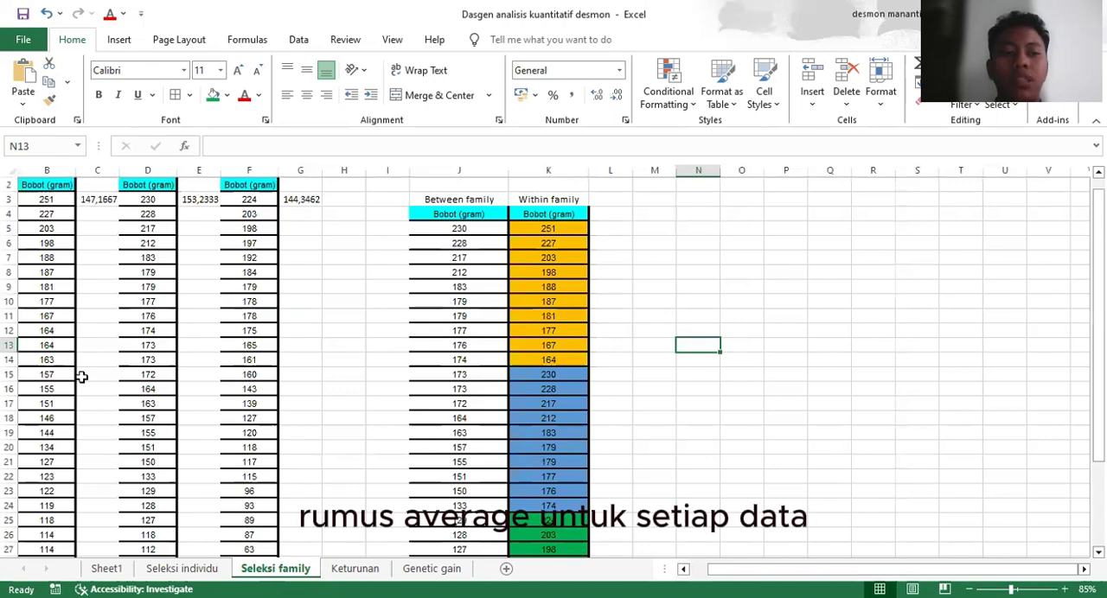
Inspect the K3 average formula in C3 and compare the Between family and Within family lists
left_click(97, 200)
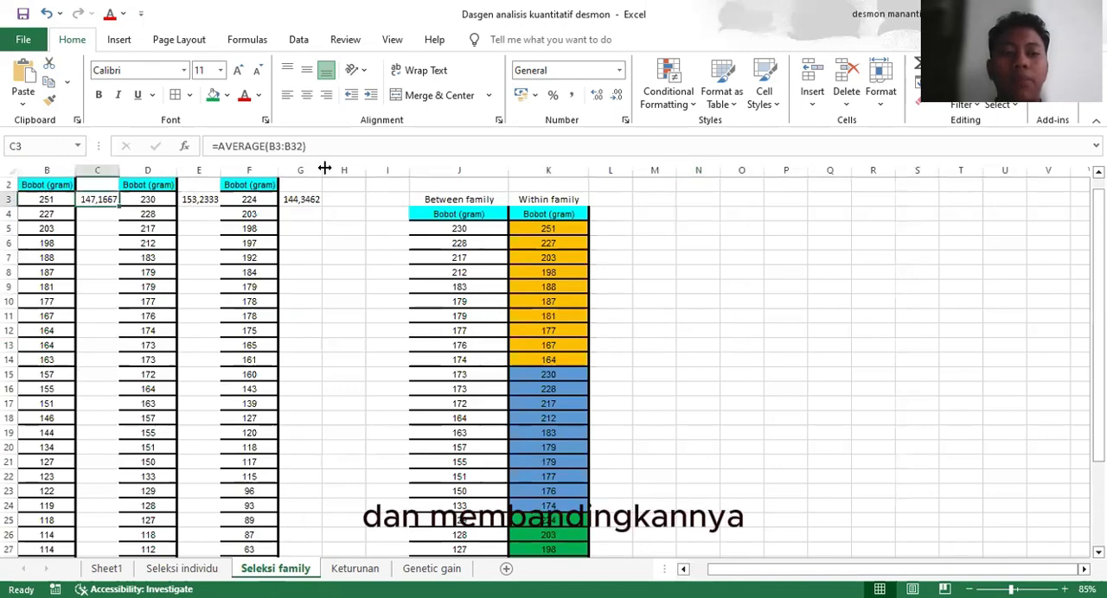
left_click(199, 213)
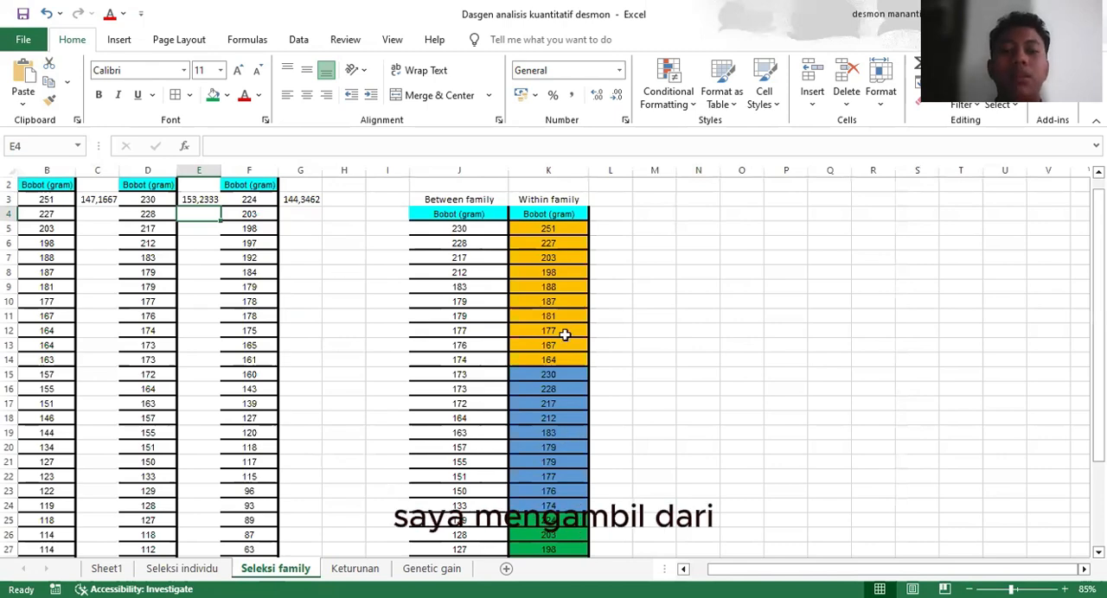
scroll(564, 335, "down", 1)
scroll(111, 203, "up", 1)
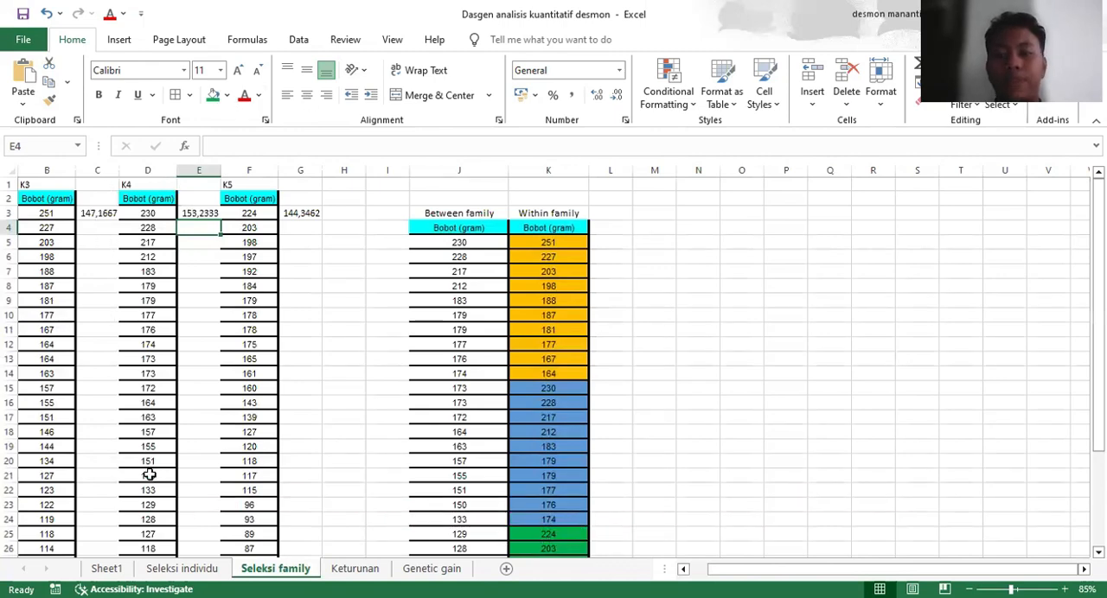
Open the Keturunan sheet and review the Bobot (gram) source data and the generation columns
left_click(356, 569)
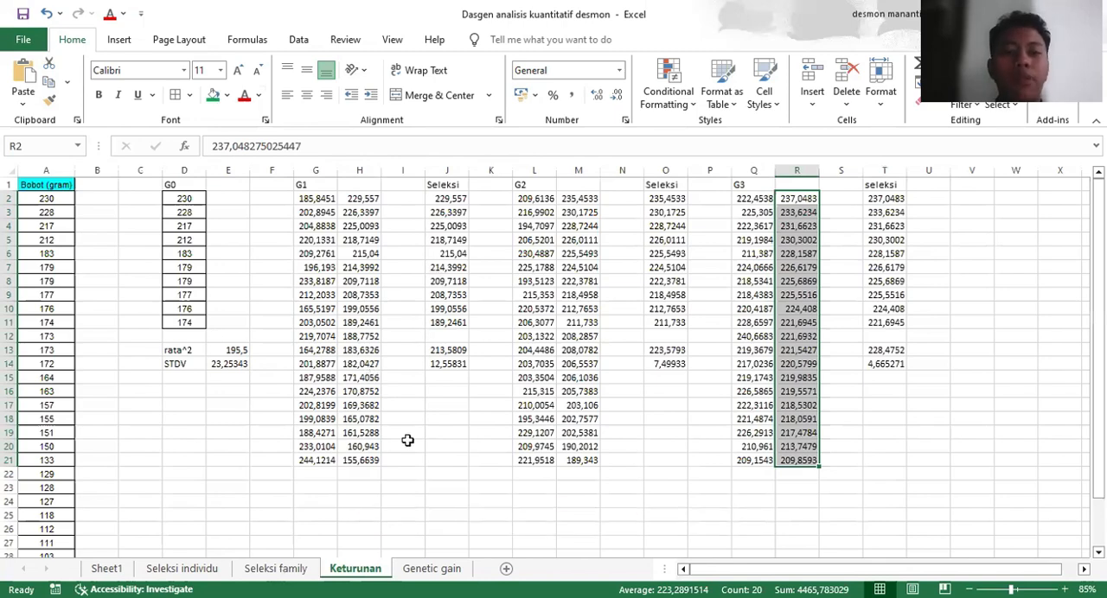
left_click(275, 568)
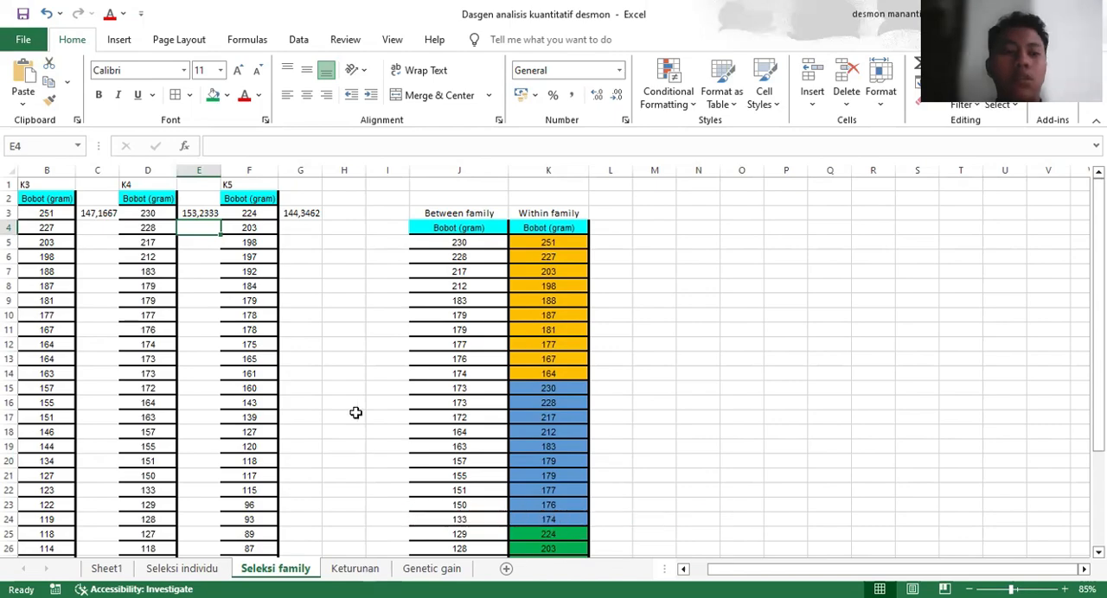
key("ctrl+Page_Down")
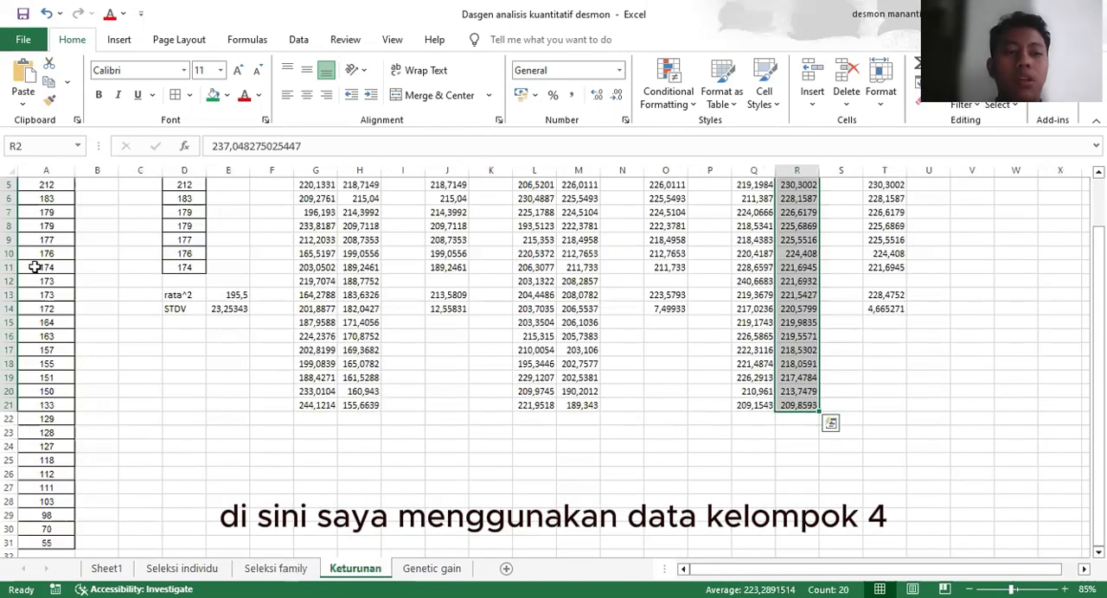
scroll(38, 295, "up", 2)
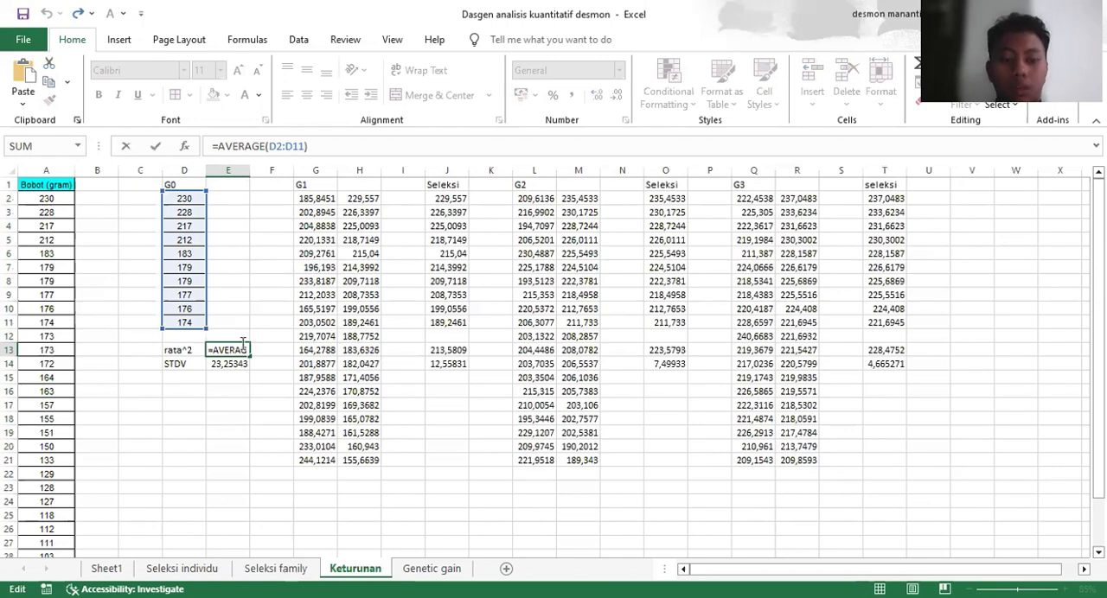
Check the G0 AVERAGE formula in E13 and the STDEV formula in E14, keeping both on D2:D11
key("Down")
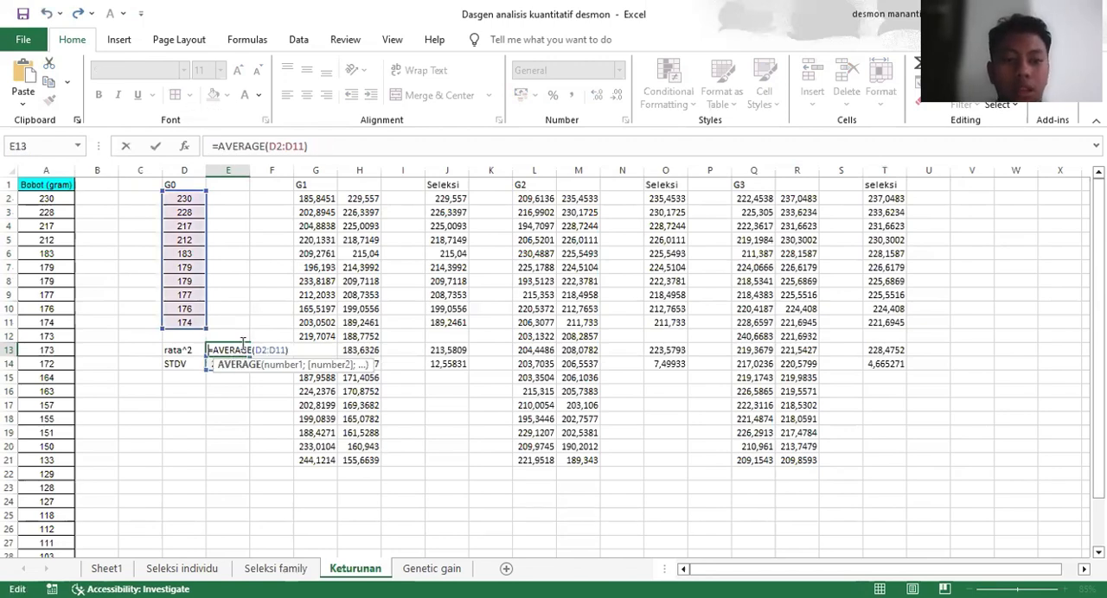
left_click(260, 416)
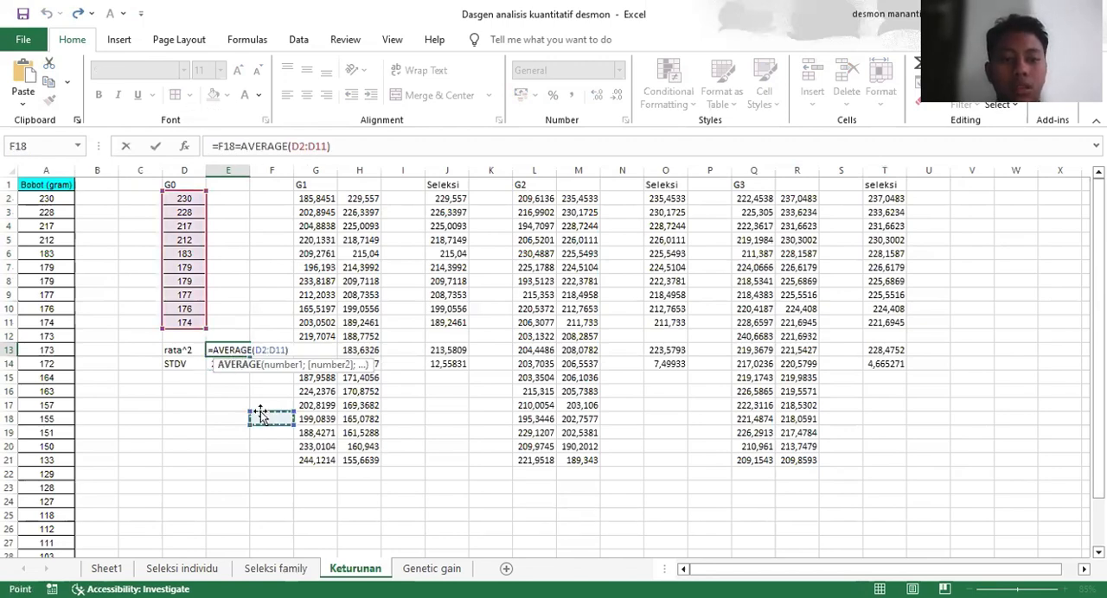
left_click(308, 148)
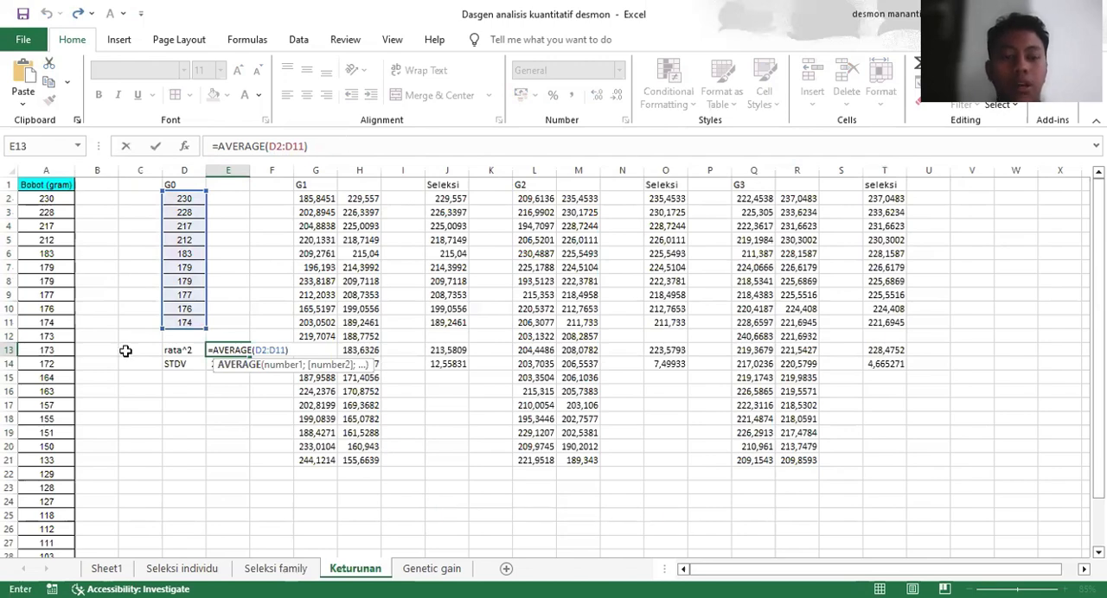
key("Return")
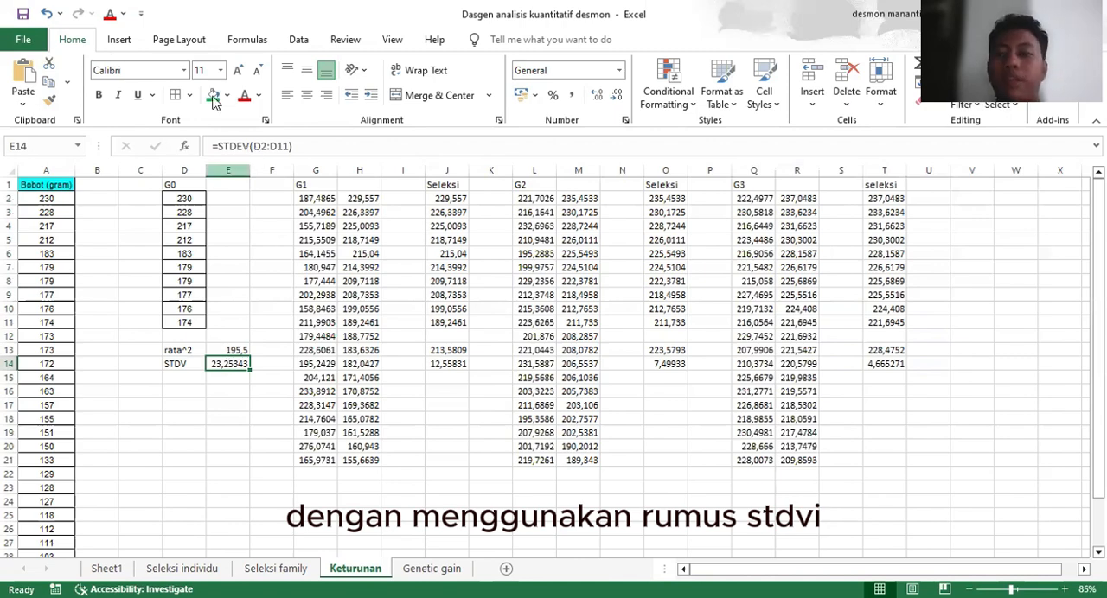
key("F2")
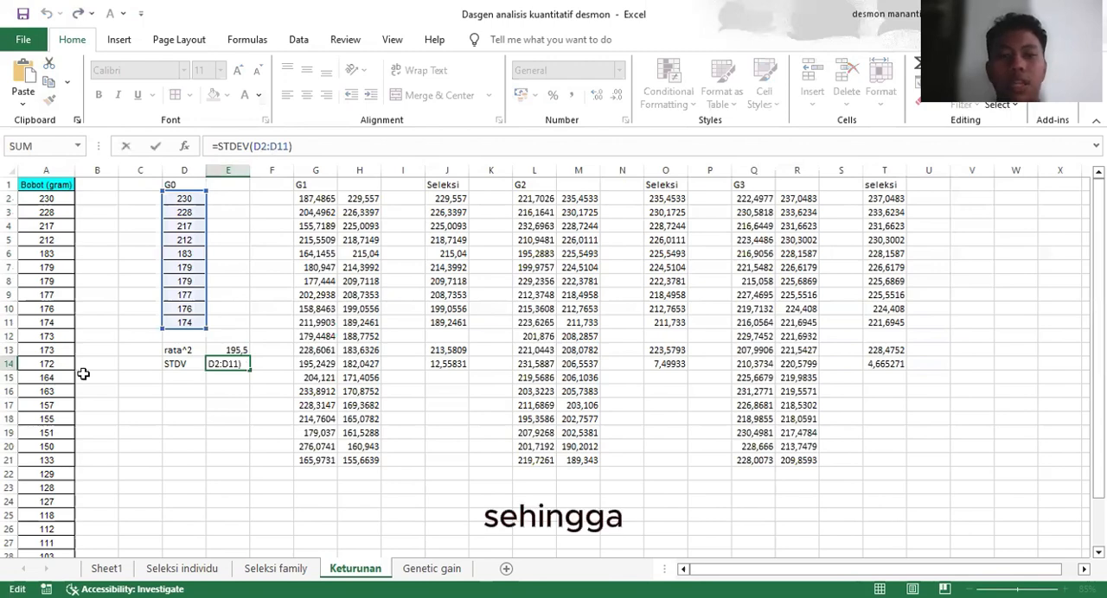
key("Return")
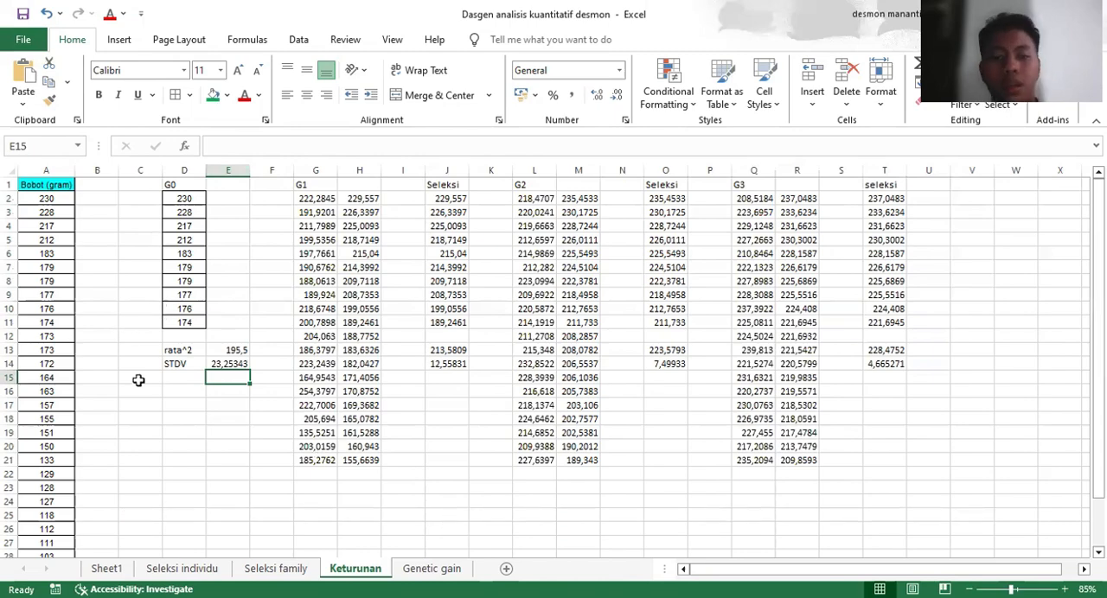
Inspect the NORM.INV formula in G2 that generates the G1 values from E13 and E14, and recalculate it
left_click(320, 201)
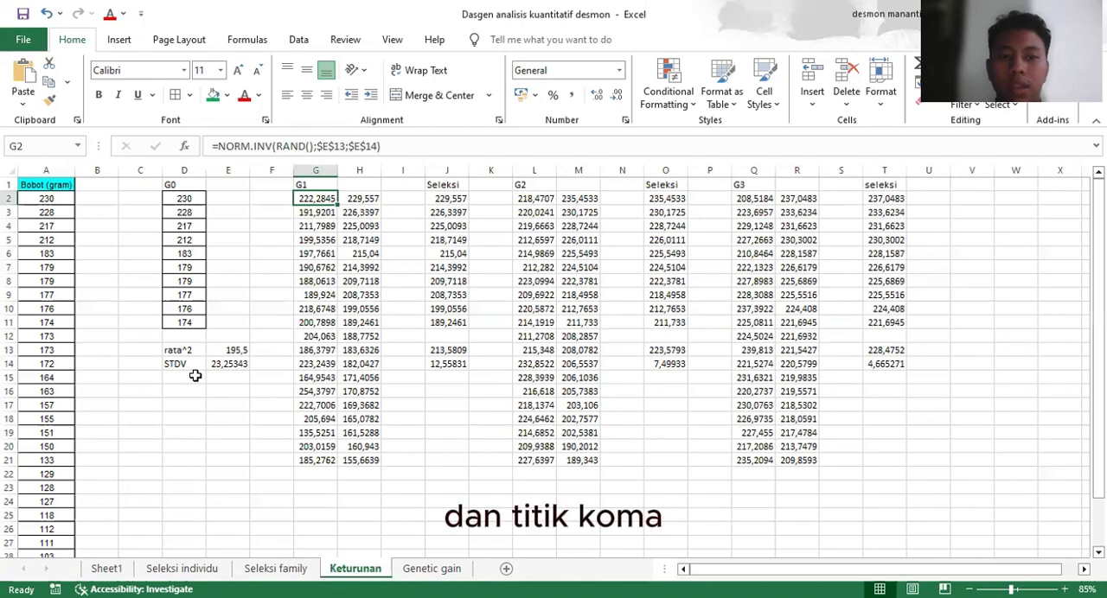
left_click(328, 146)
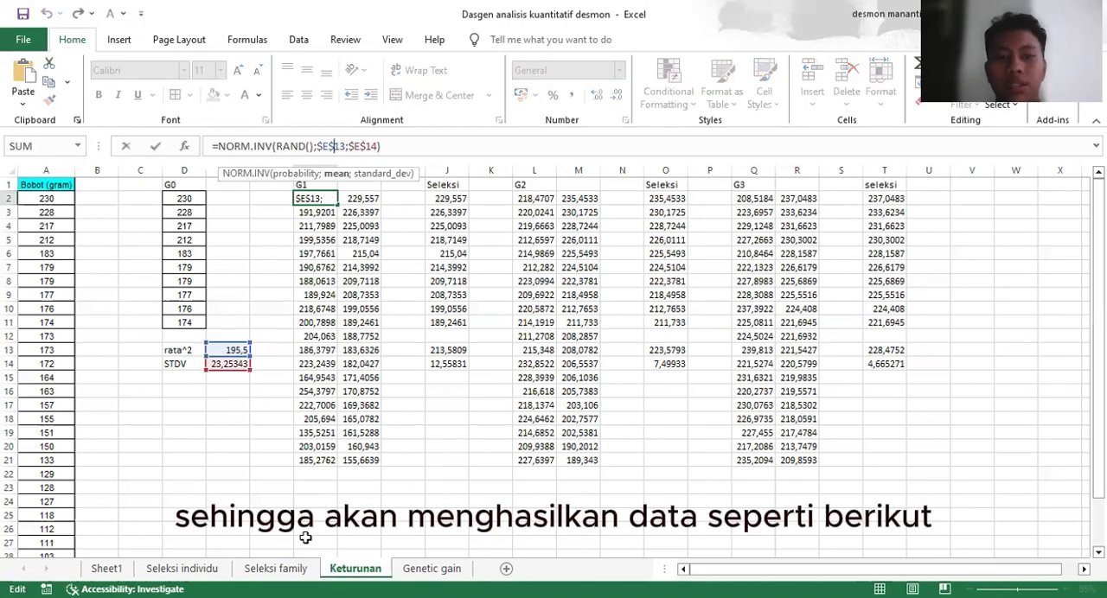
key("Return")
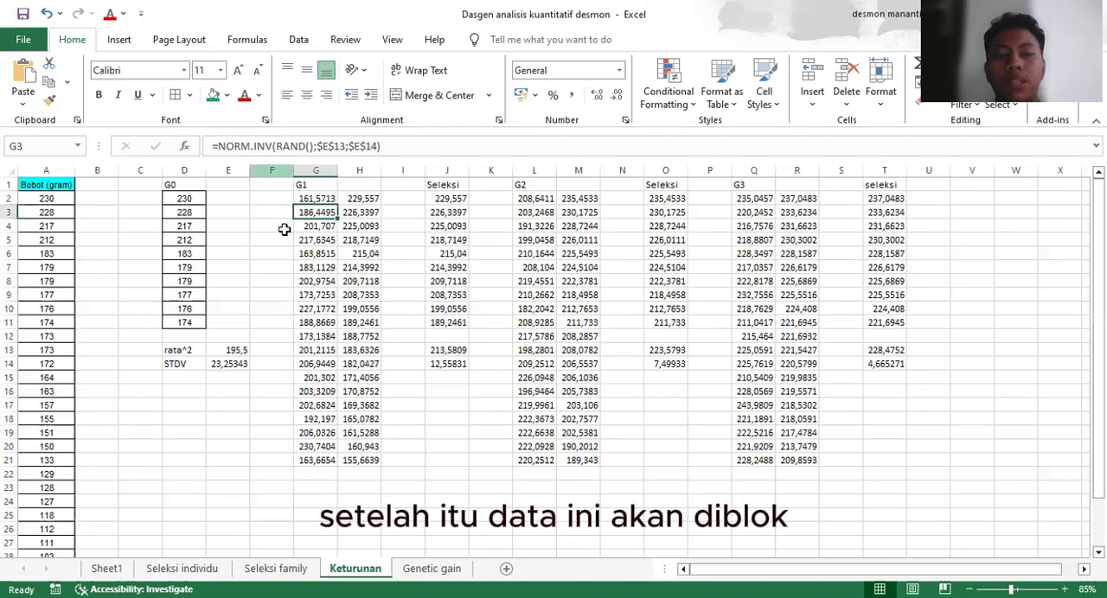
Try pasting the G1 data from G2:G21 into column I starting at I2, and undo the paste
left_click(302, 199)
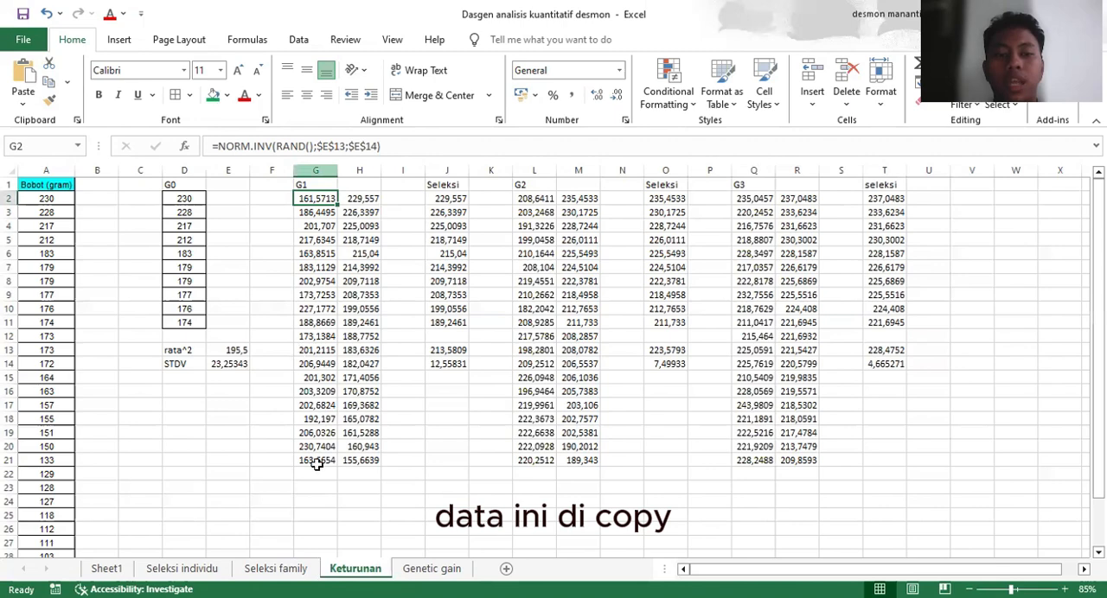
left_click(369, 197)
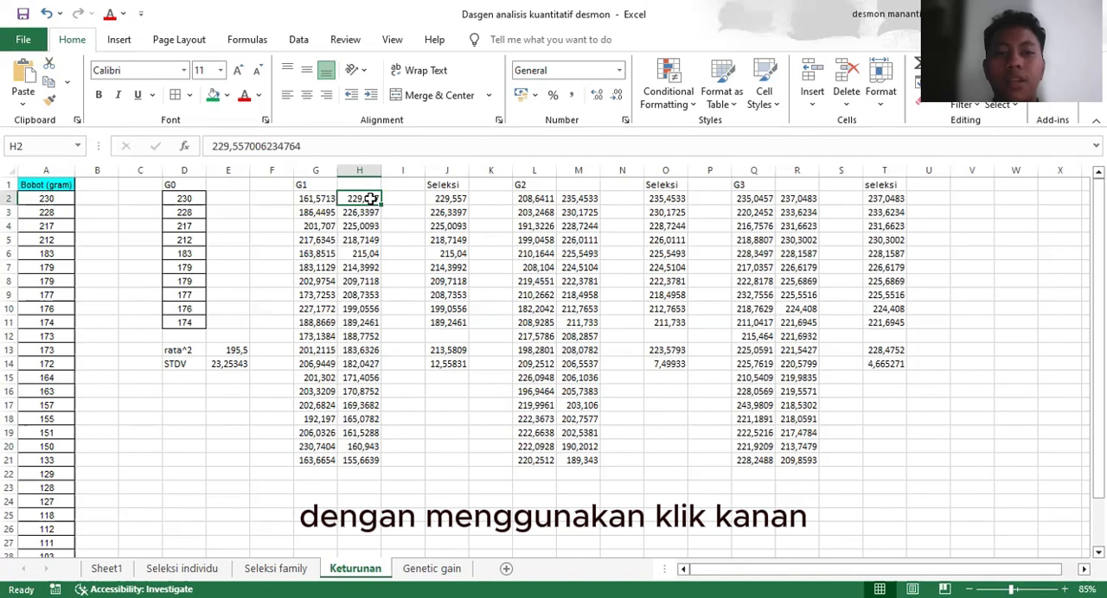
right_click(372, 202)
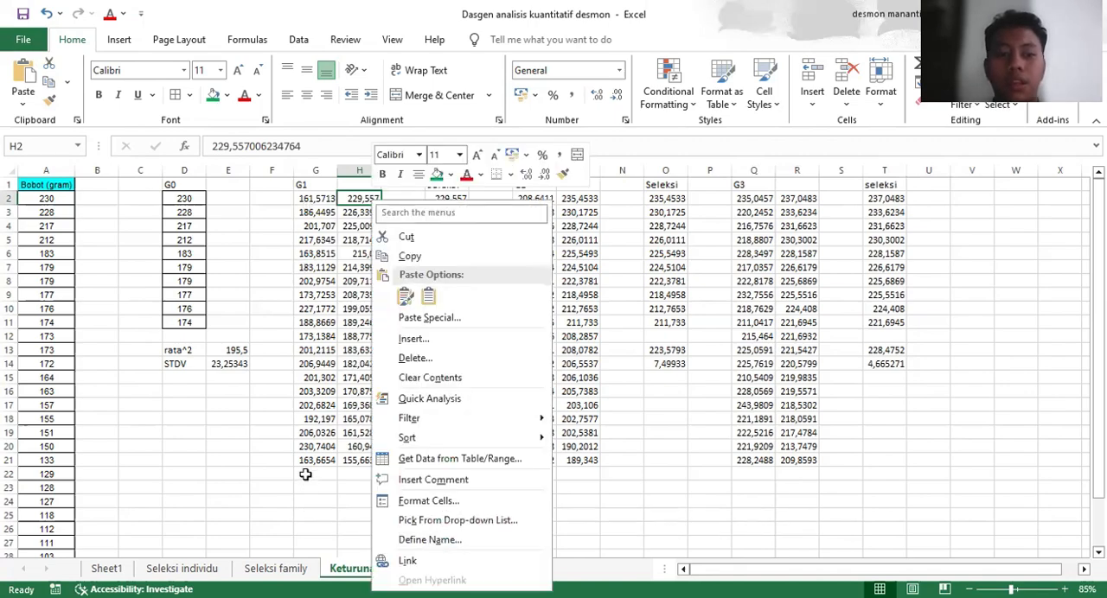
left_click_drag(307, 201, 312, 458)
right_click(318, 460)
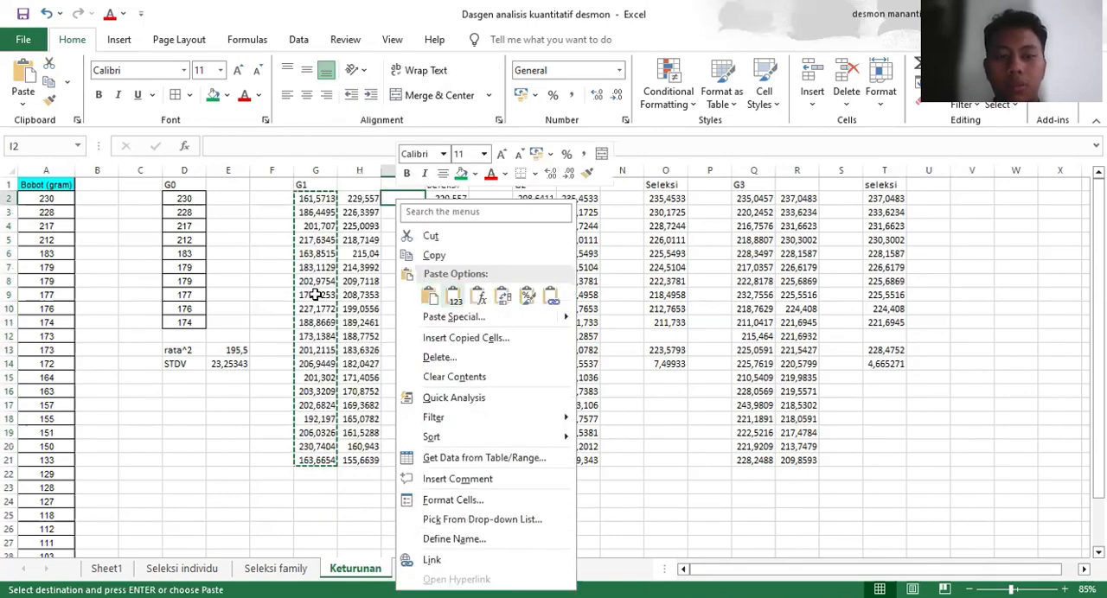
key("Return")
key("ctrl+z")
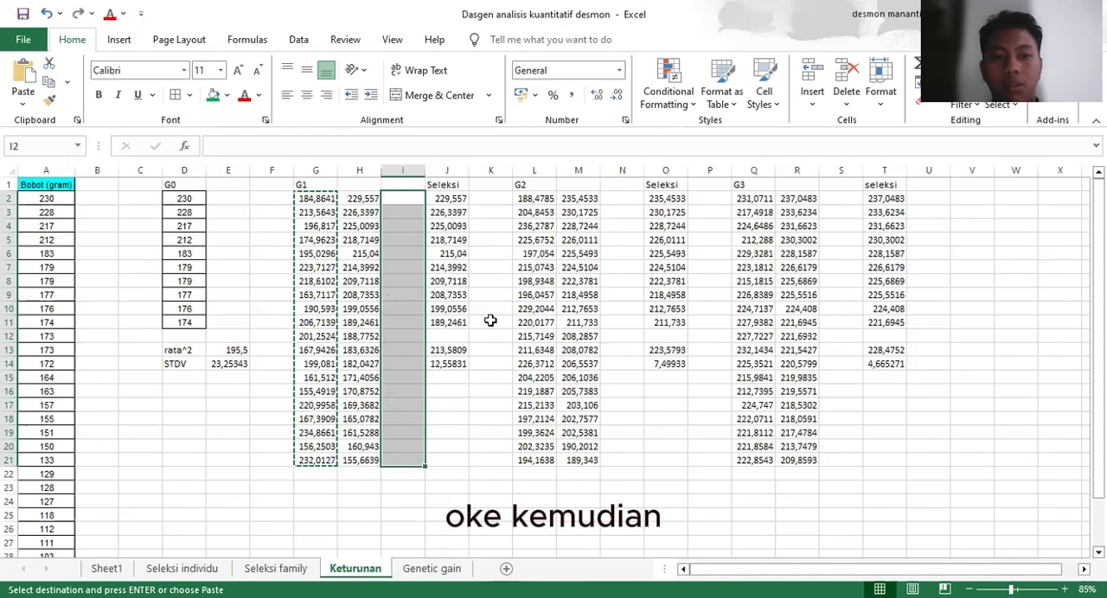
Check the AVERAGE formula for the G1 selection in J13 and review the G3 selection data in T2:T11
left_click(465, 353)
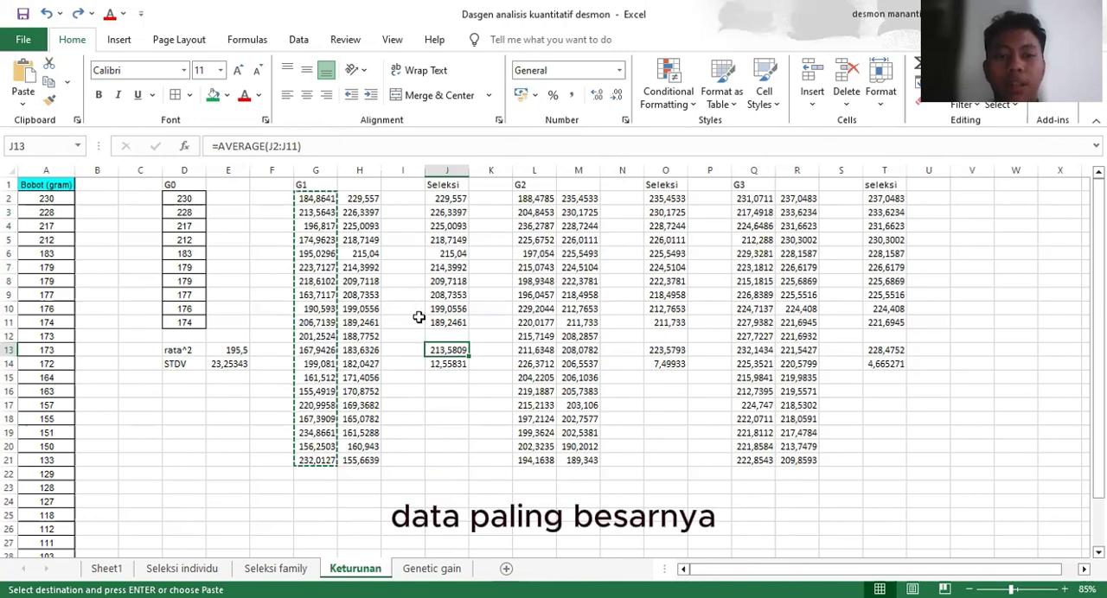
left_click(356, 203)
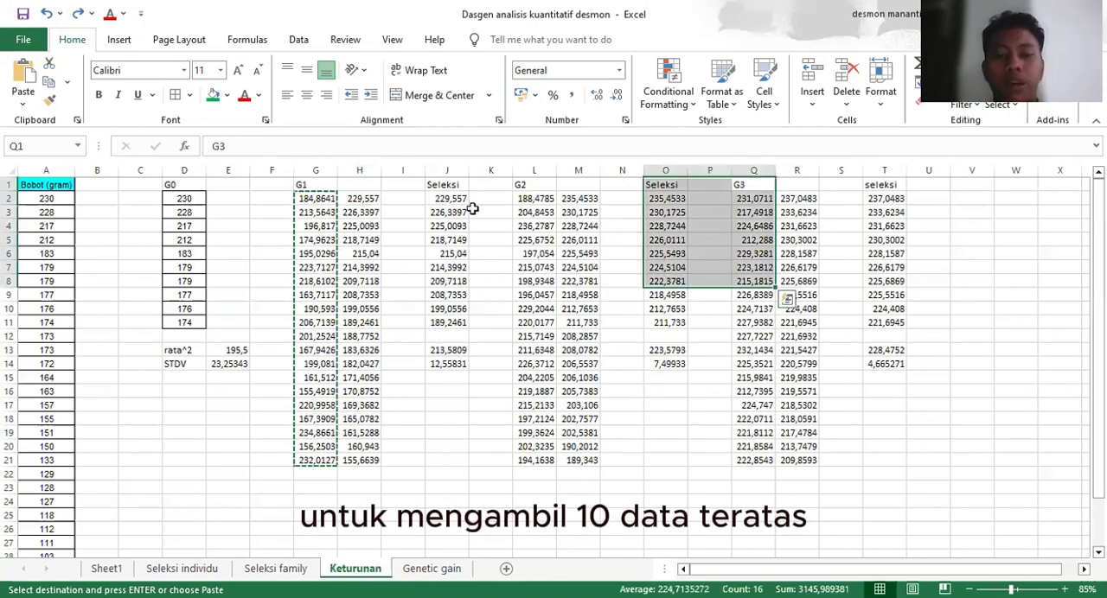
left_click(436, 353)
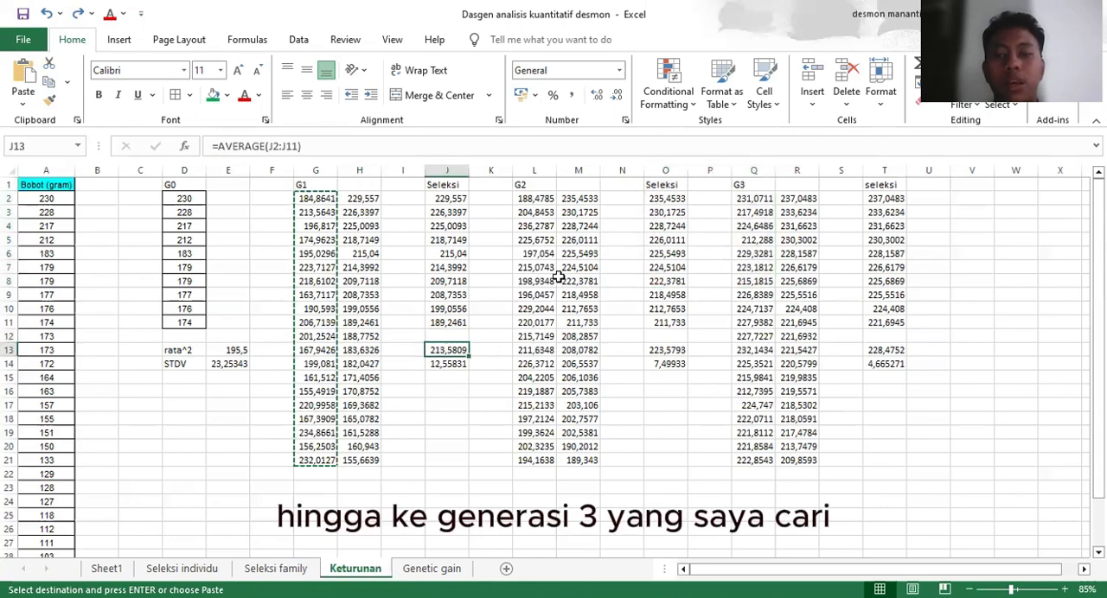
scroll(558, 275, "right", 2)
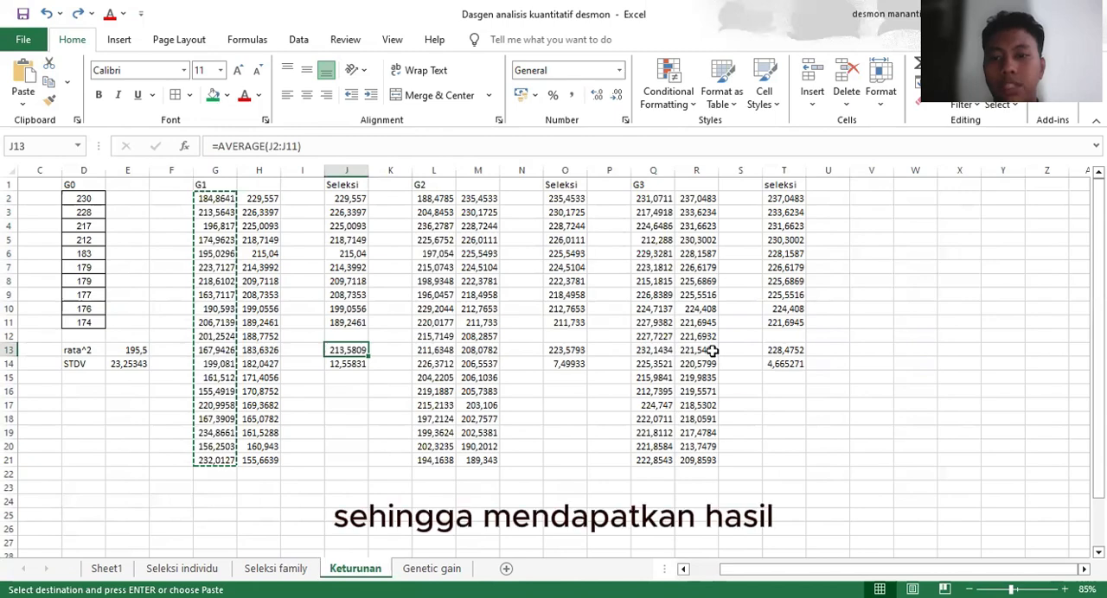
left_click_drag(785, 200, 791, 322)
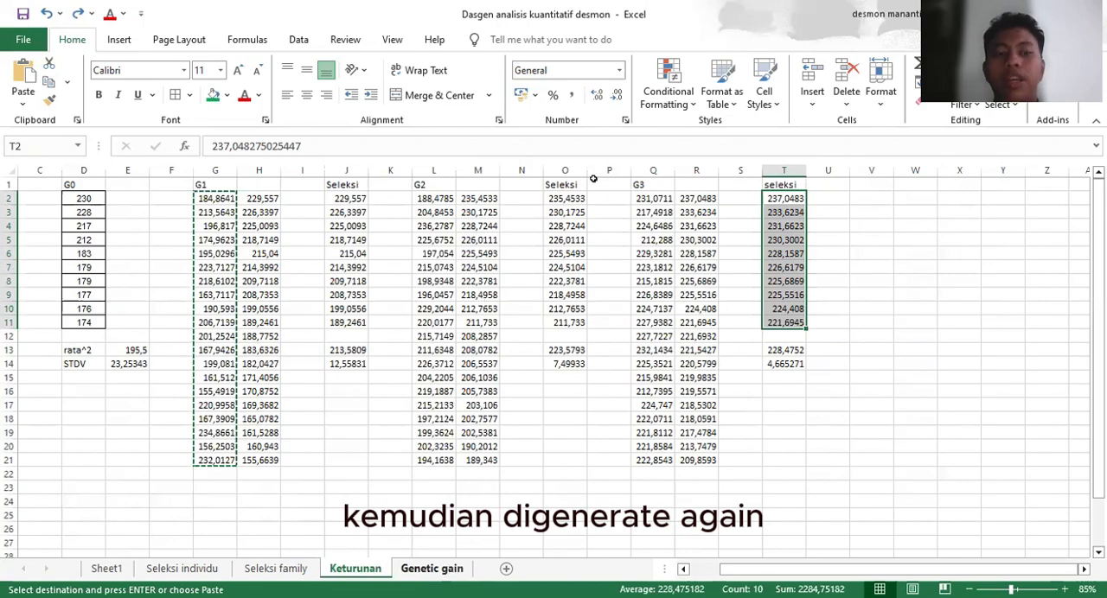
Open the Genetic gain sheet and review the g0 to g3 averages and the gg1 to gg3 entries
left_click(432, 568)
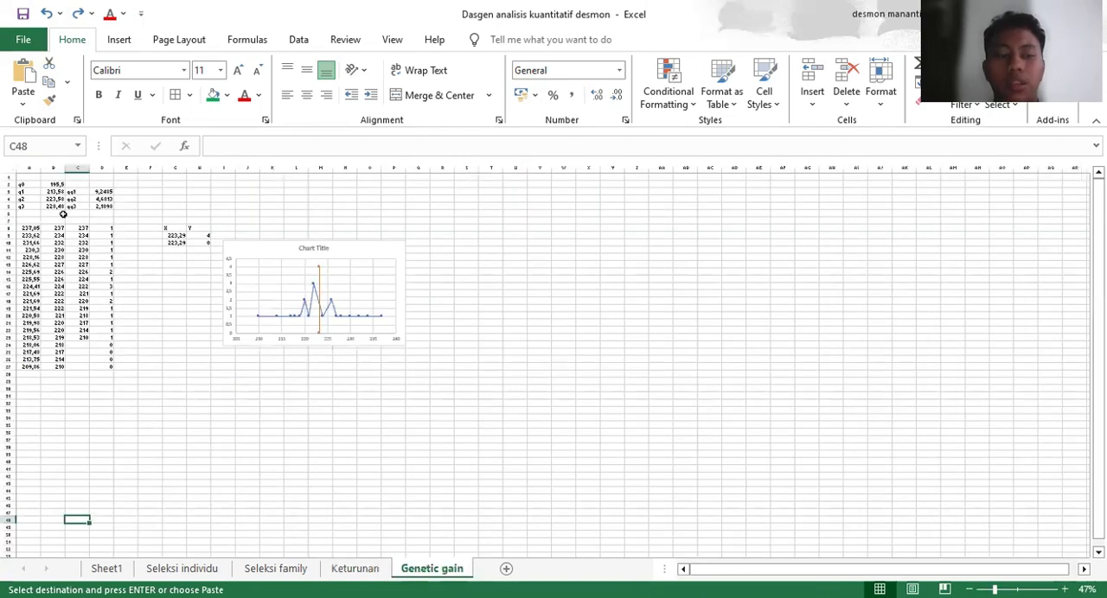
scroll(62, 214, "up", 3, "ctrl")
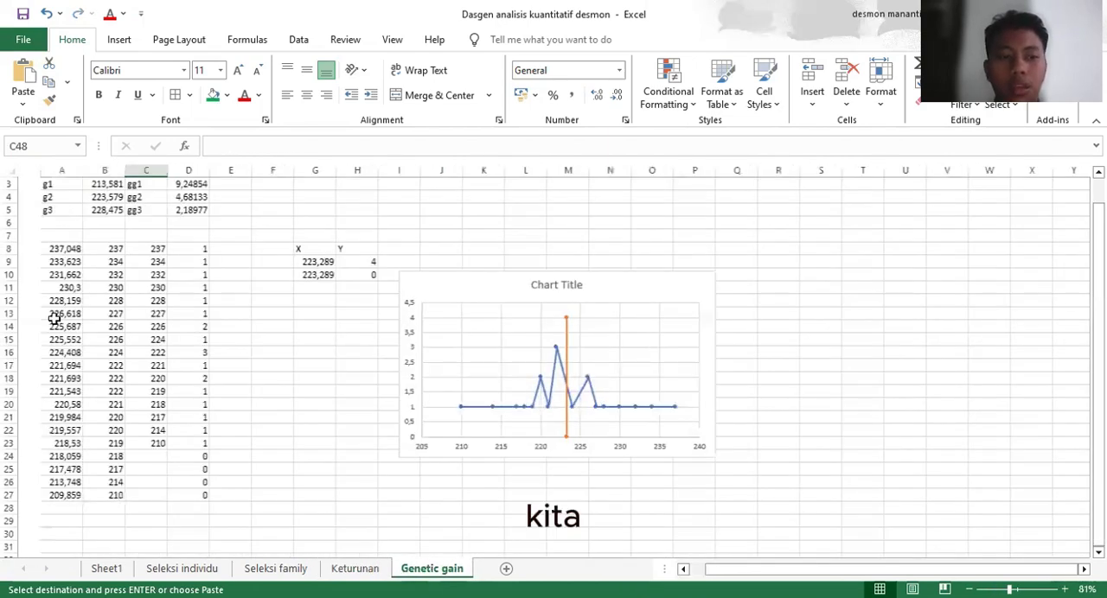
scroll(55, 319, "up", 1)
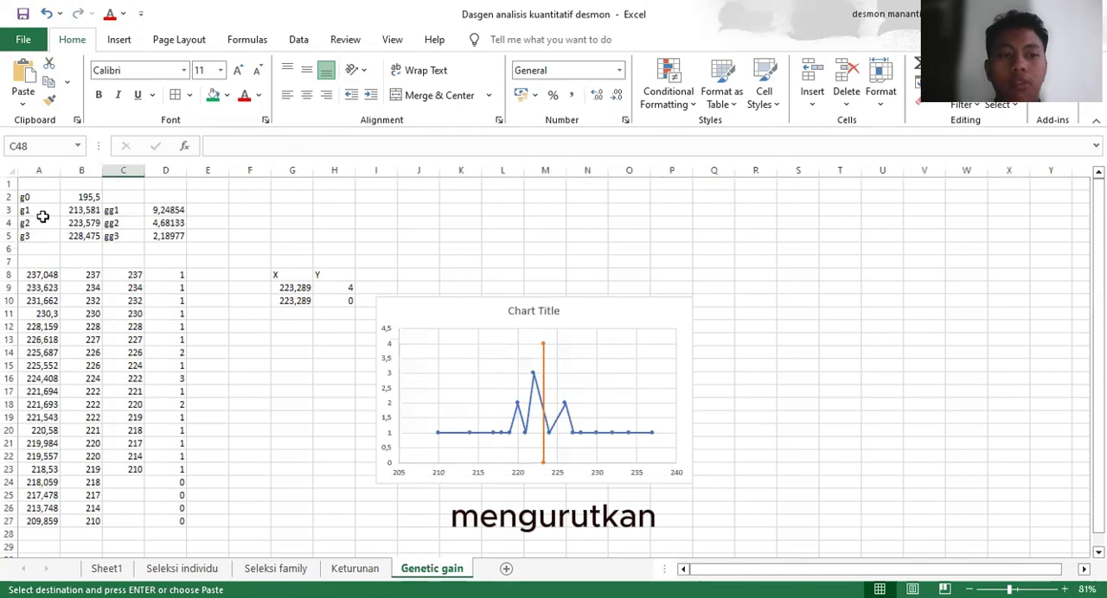
scroll(42, 215, "up", 2, "ctrl")
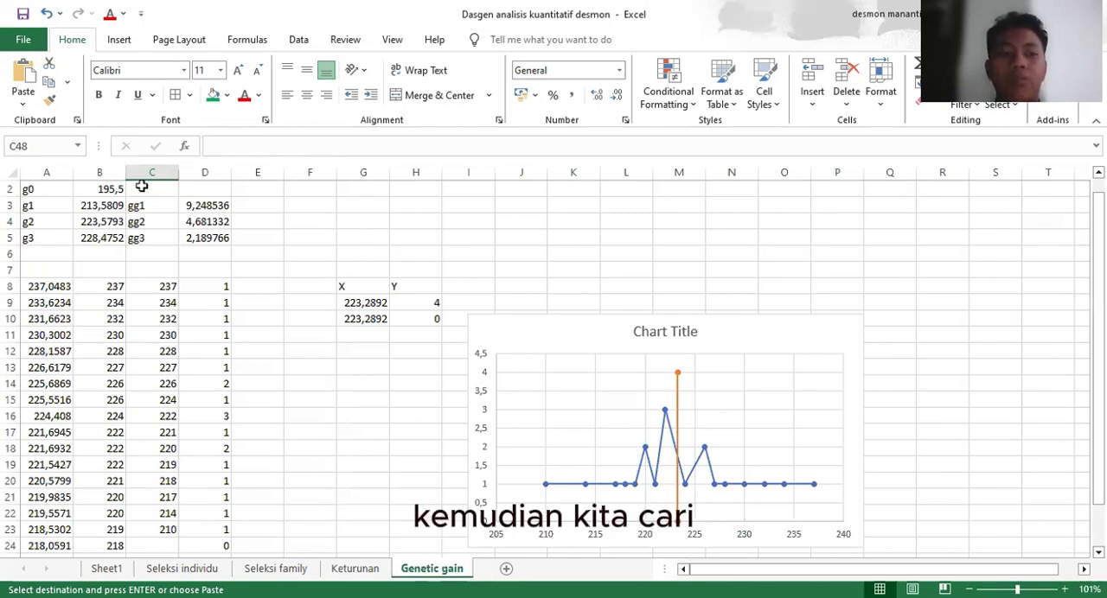
left_click(121, 236)
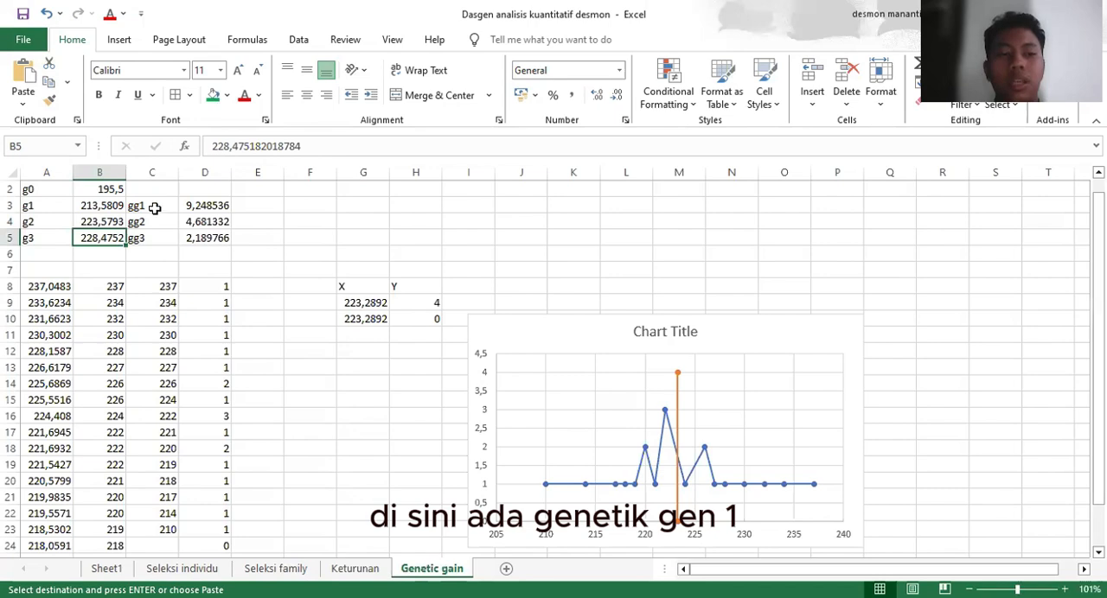
left_click(154, 208)
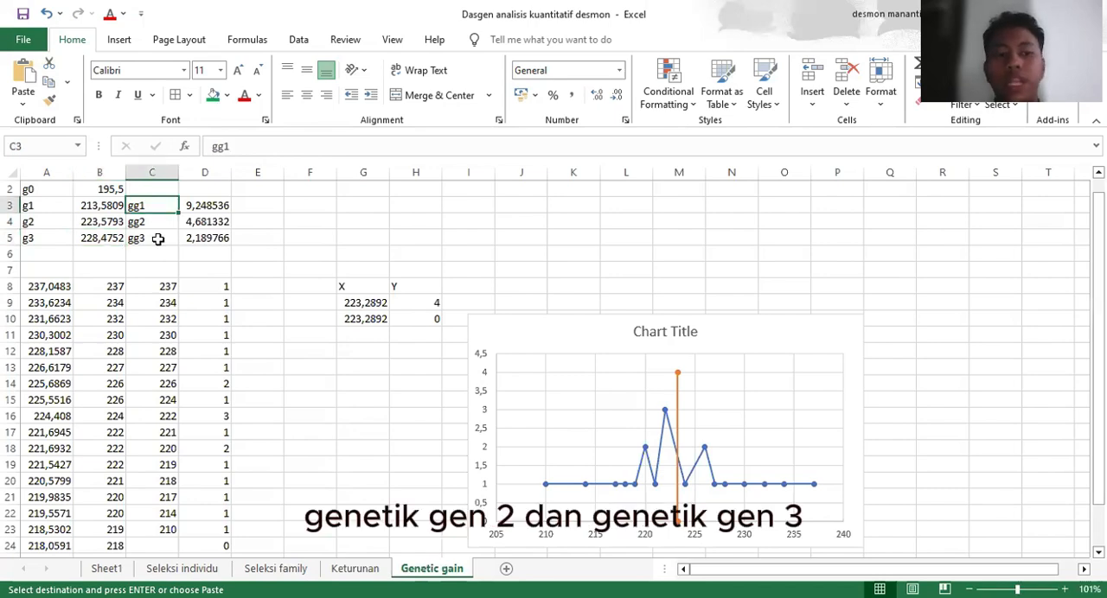
key("Down")
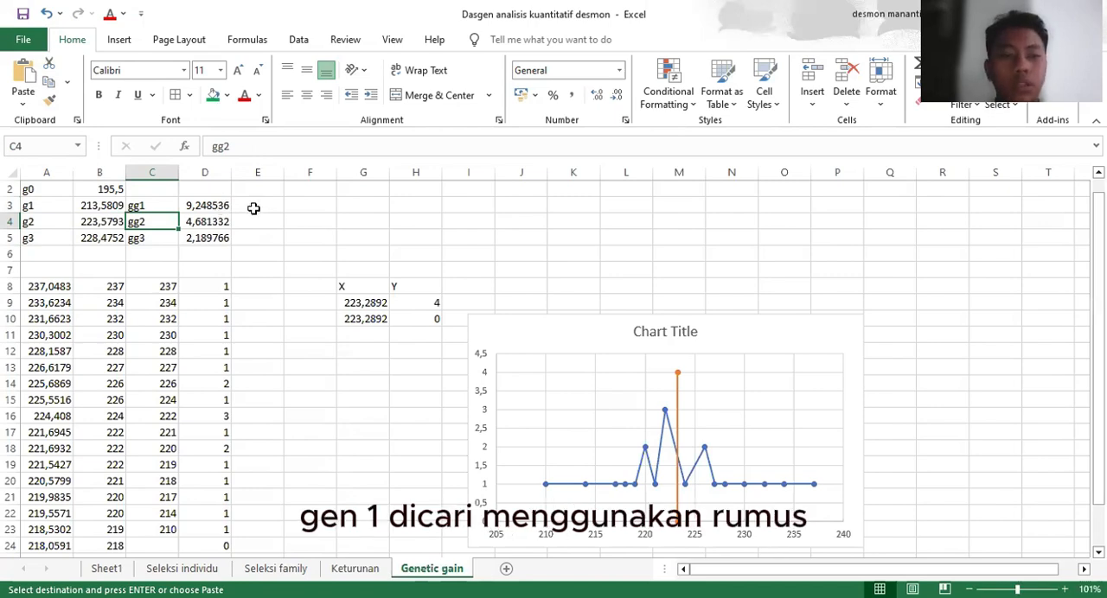
Inspect the genetic gain formulas for gg1 in D3 and gg2 in D4, leaving both as they are
left_click(222, 206)
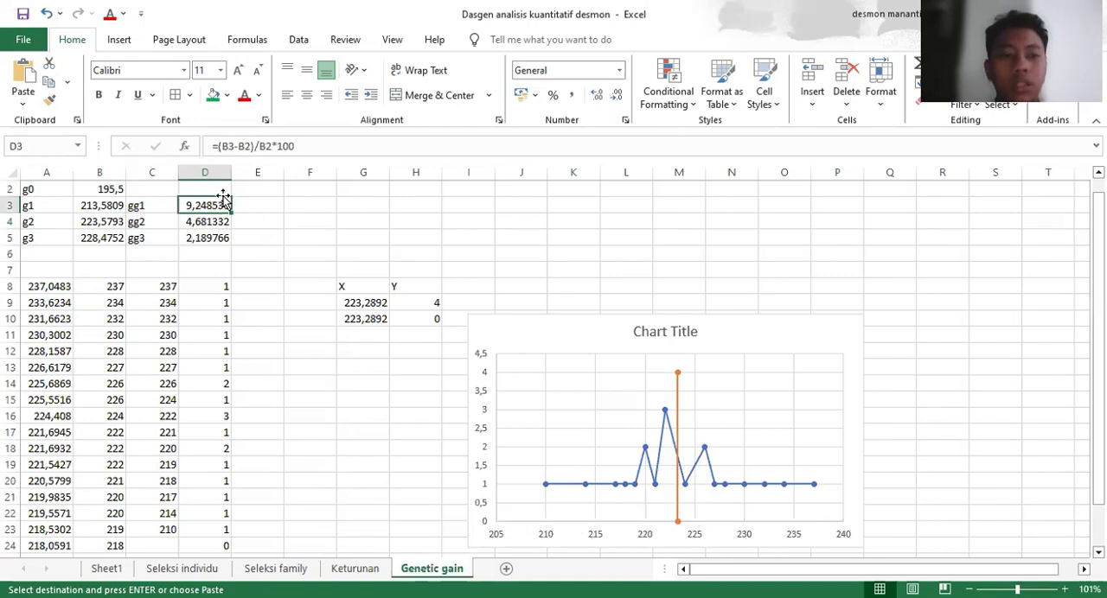
left_click(306, 146)
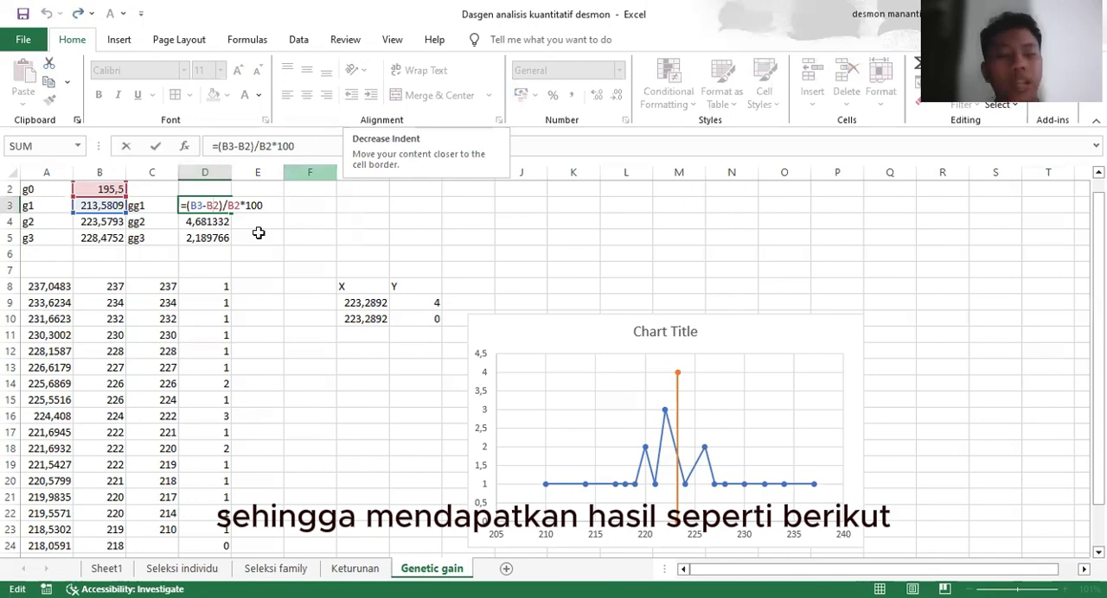
key("Return")
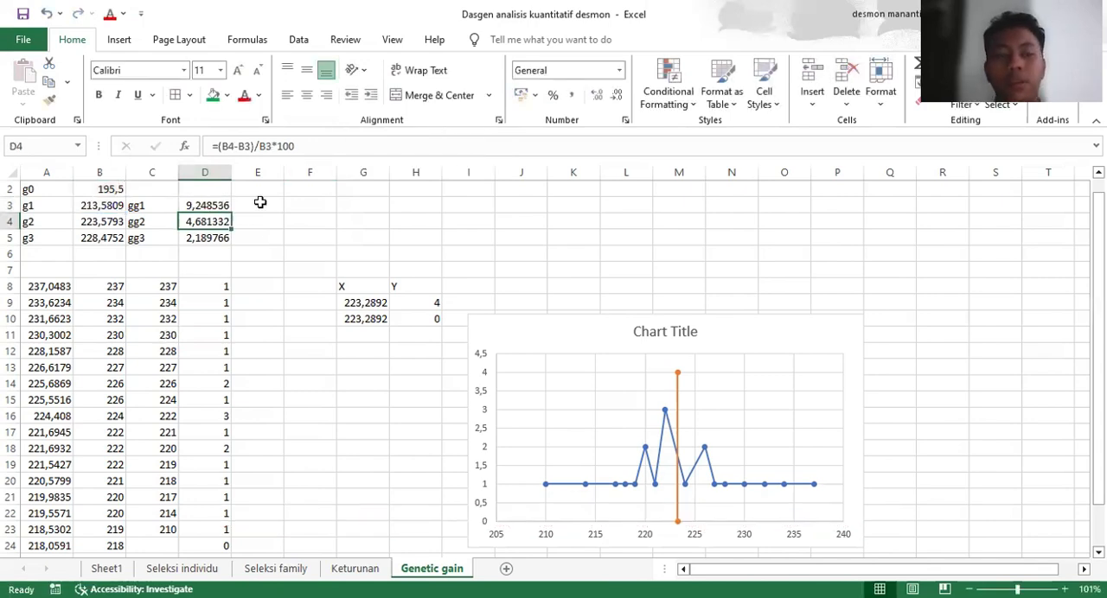
double_click(196, 222)
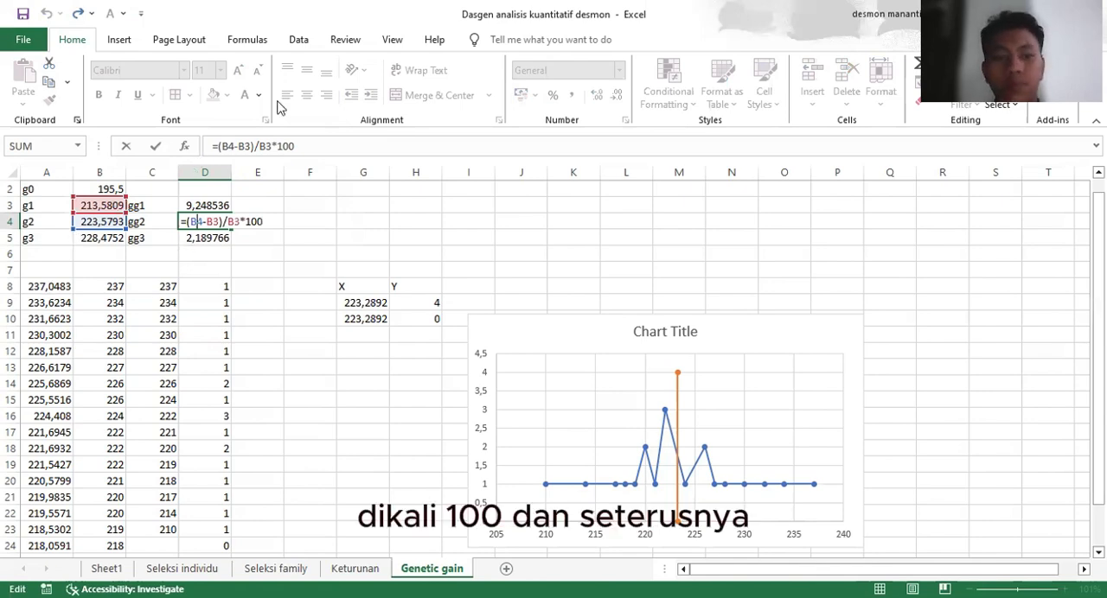
key("Return")
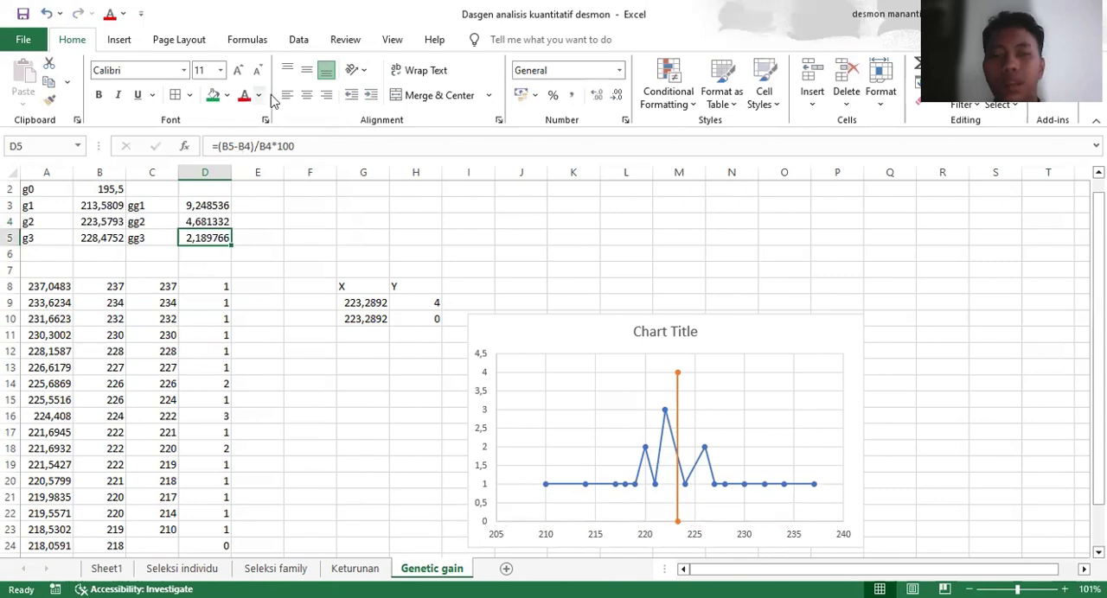
Compare the genetic gain results of the three generations in D3, D4 and D5
left_click(209, 205)
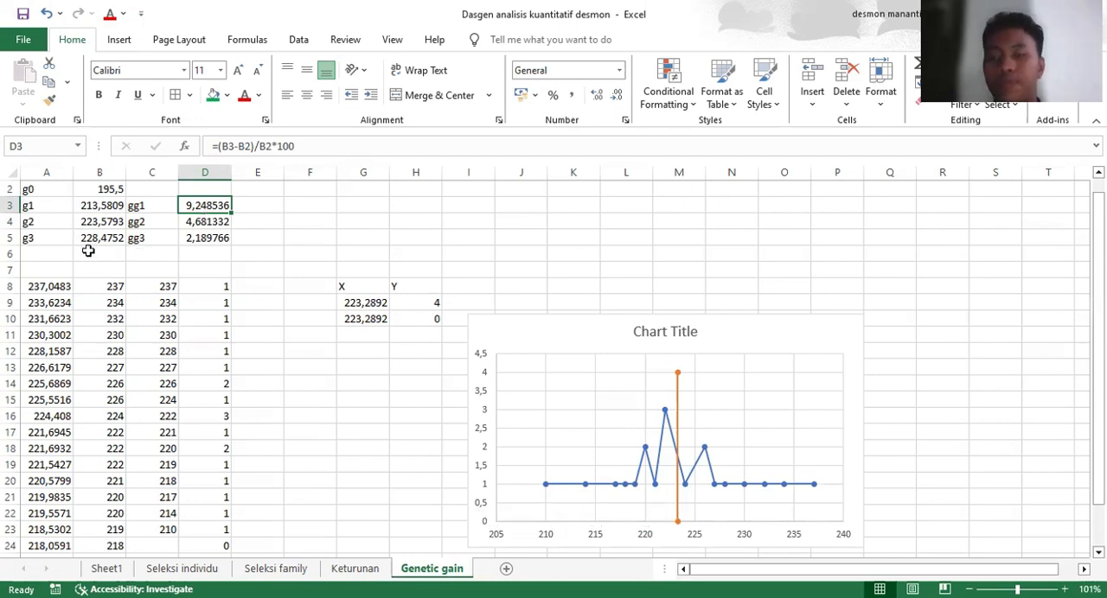
left_click(197, 222)
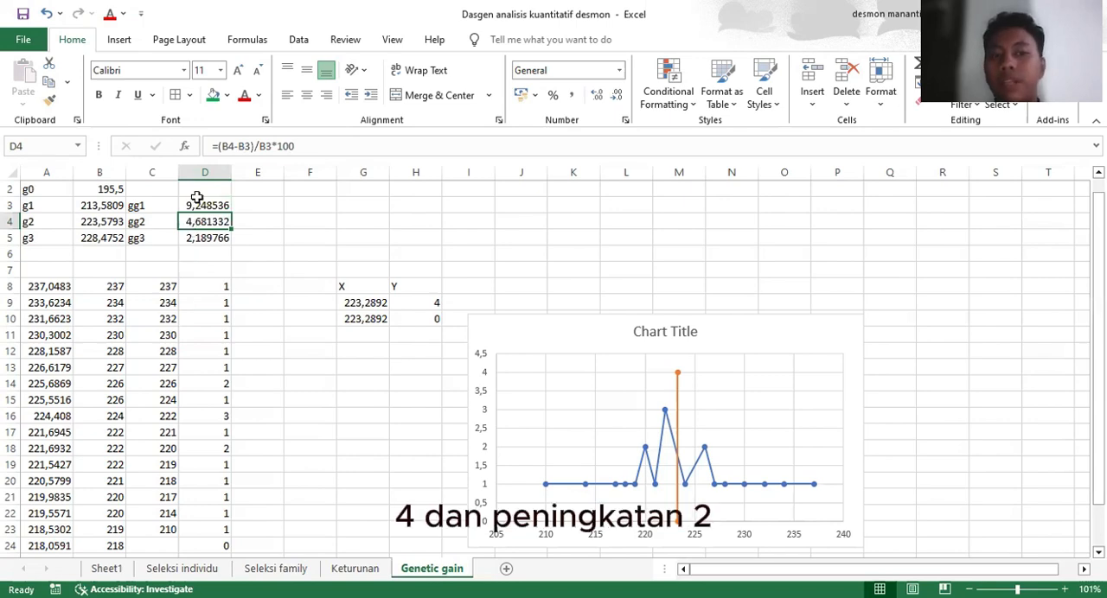
key("Down")
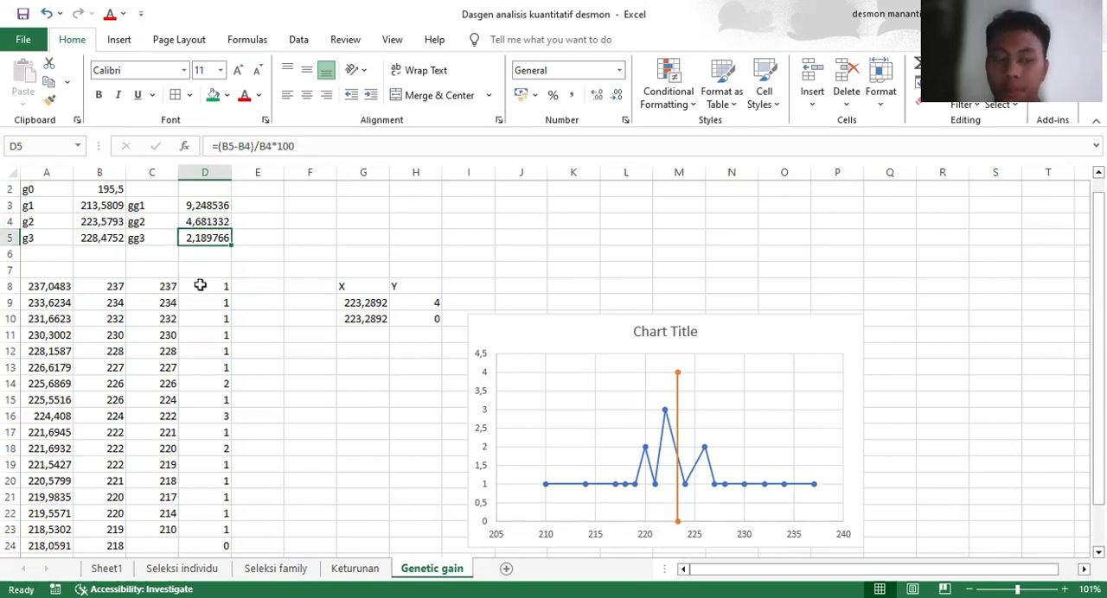
Check the G3 source data on the Keturunan sheet and return to the data list on the Genetic gain sheet
scroll(144, 250, "down", 1)
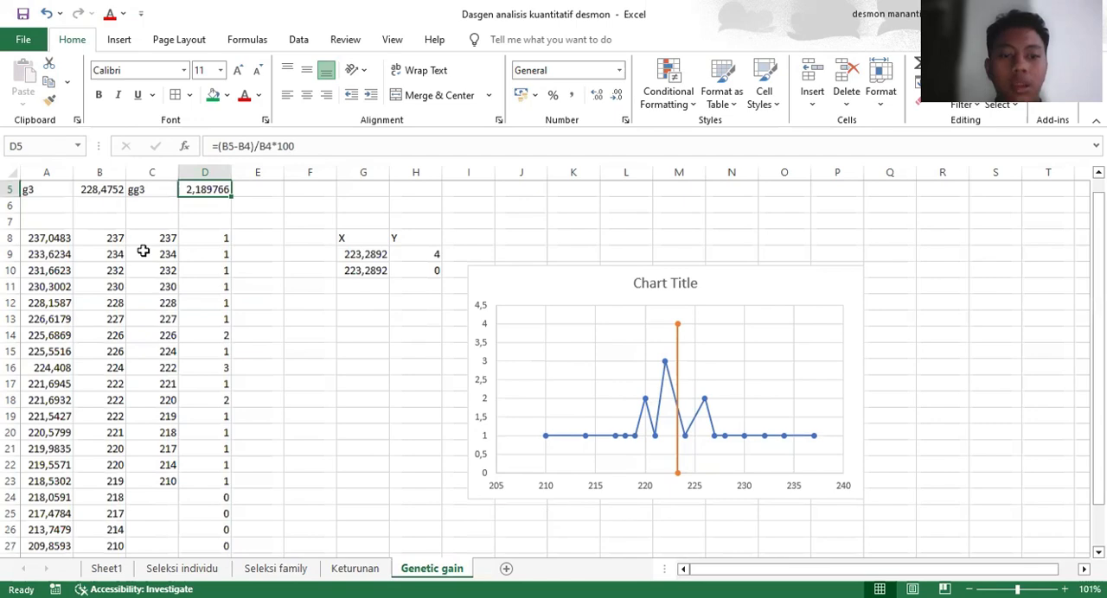
key("ctrl+Page_Up")
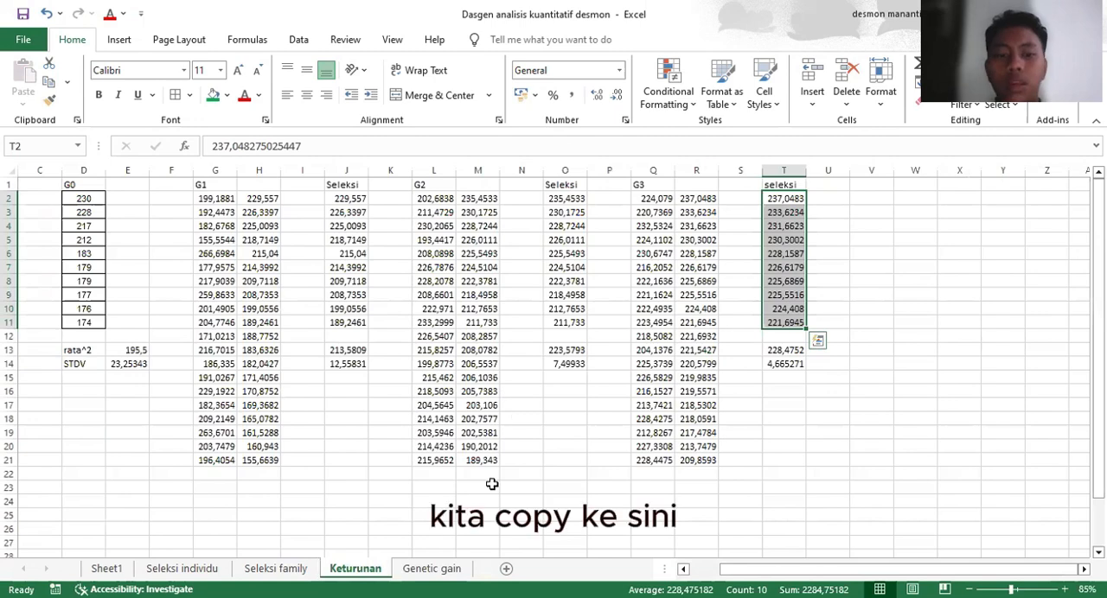
left_click(423, 568)
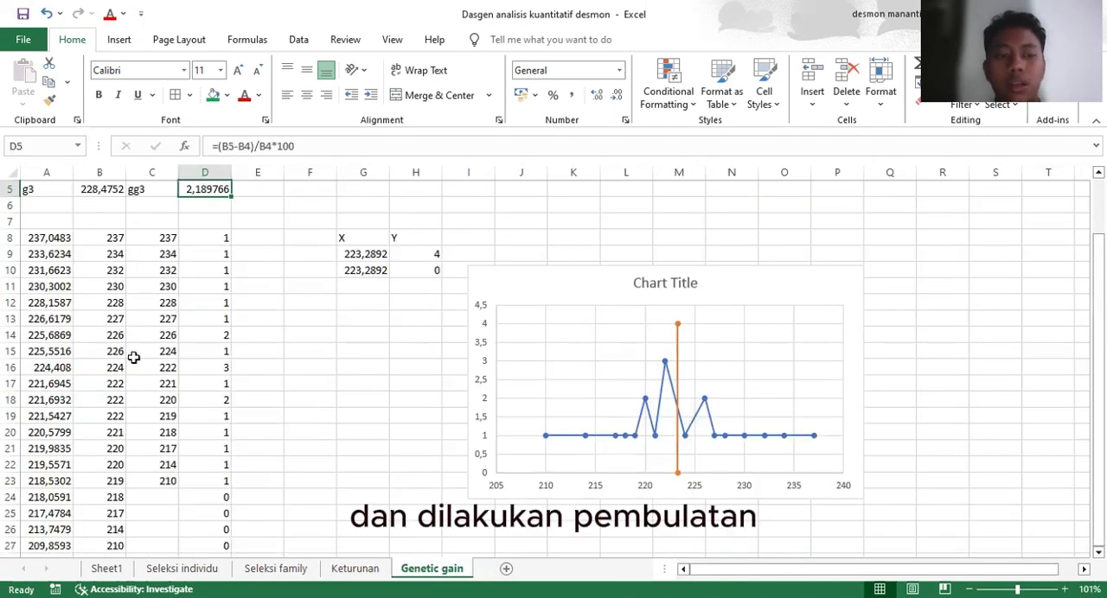
Inspect the ROUND formula in B8 that rounds the value in A8, keeping it as it is
left_click(117, 241)
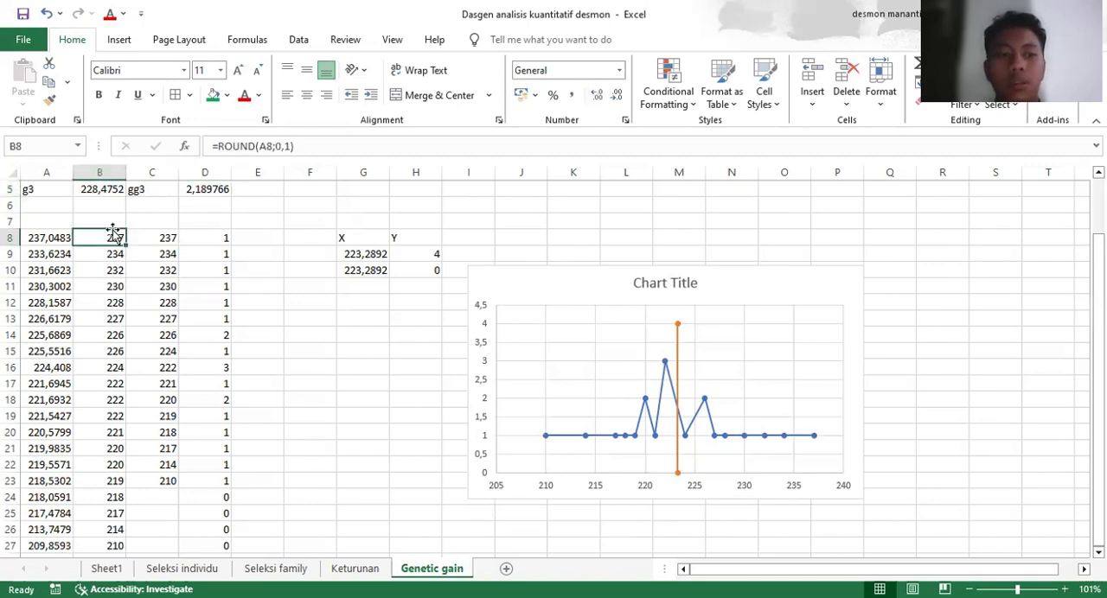
left_click(261, 155)
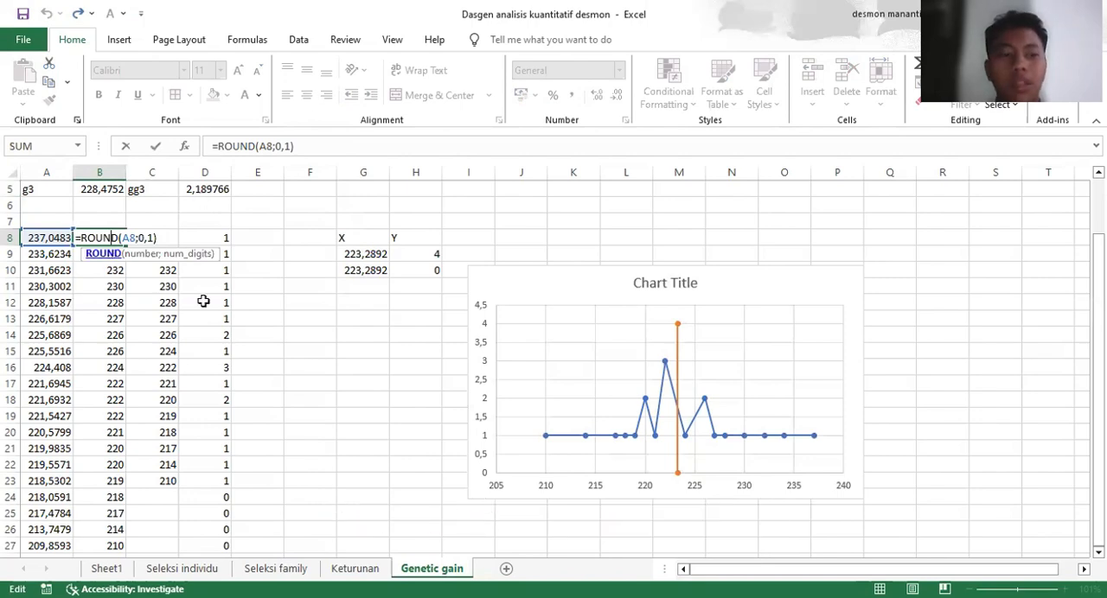
key("Return")
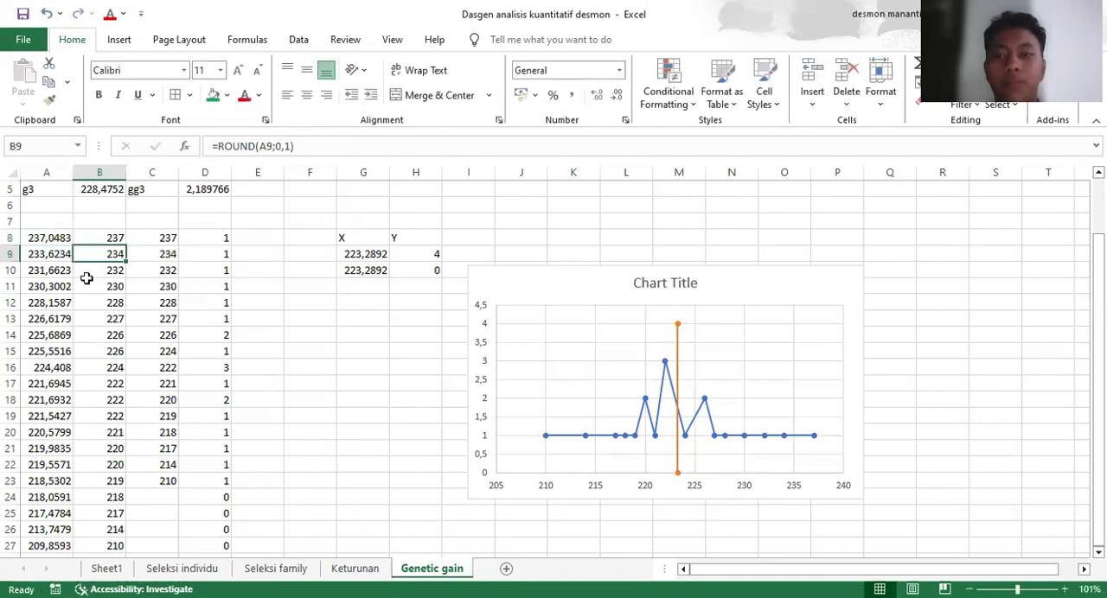
Inspect the COUNTIF formula in D8 that counts how often the value in C8 occurs in column B, keeping it as it is
scroll(104, 441, "down", 1)
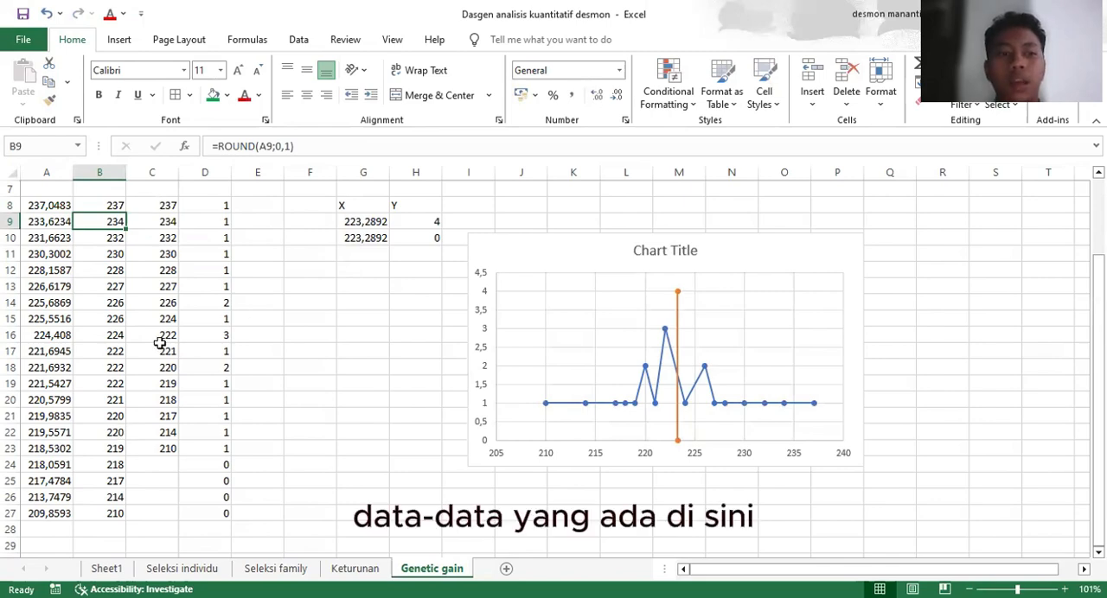
left_click(168, 209)
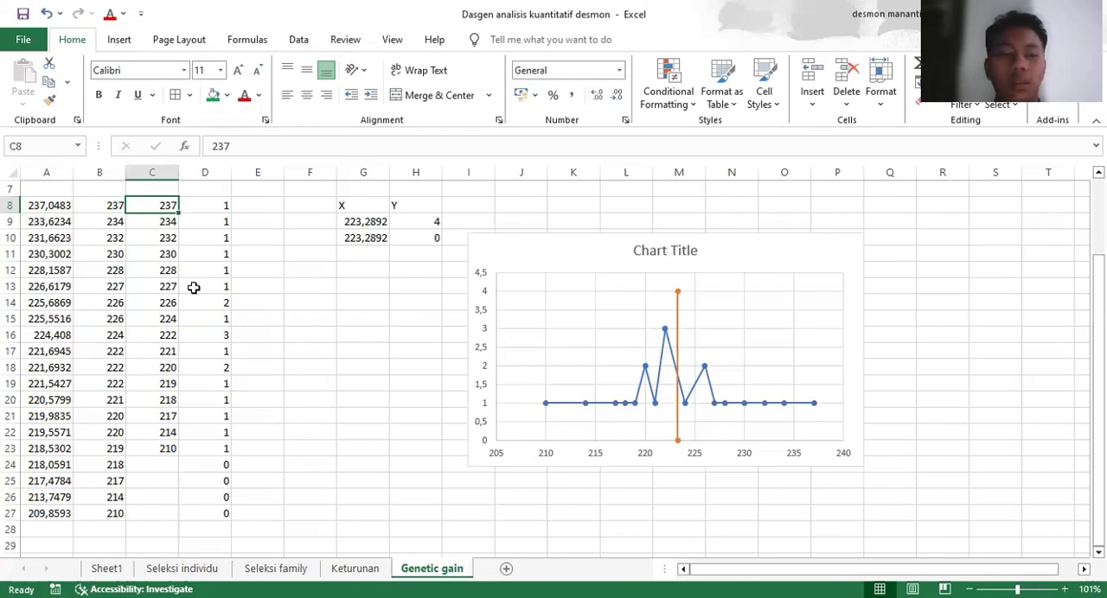
left_click(210, 207)
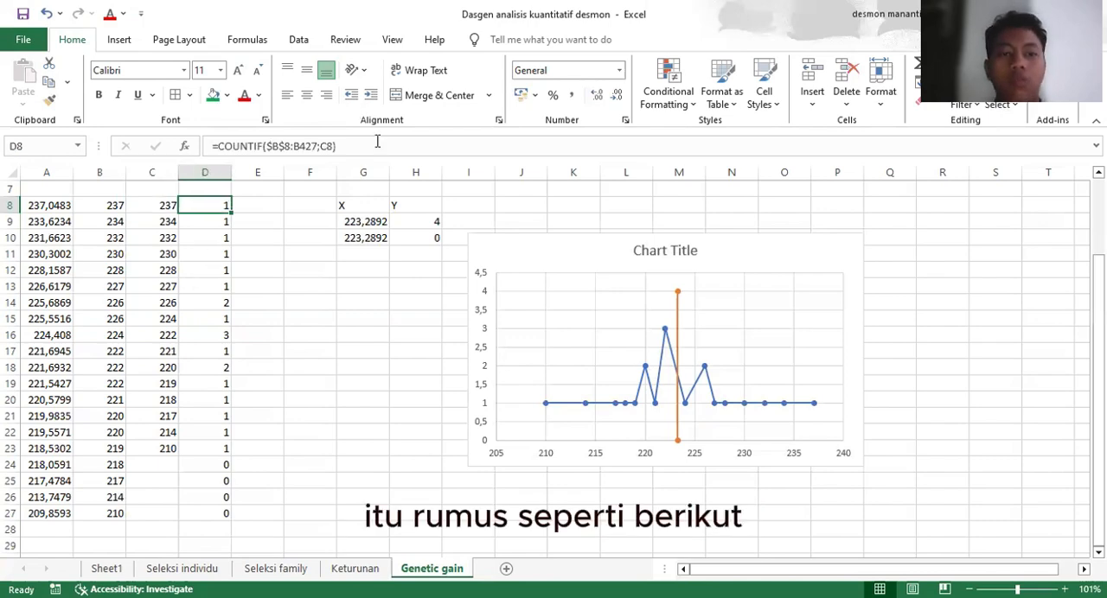
left_click(376, 143)
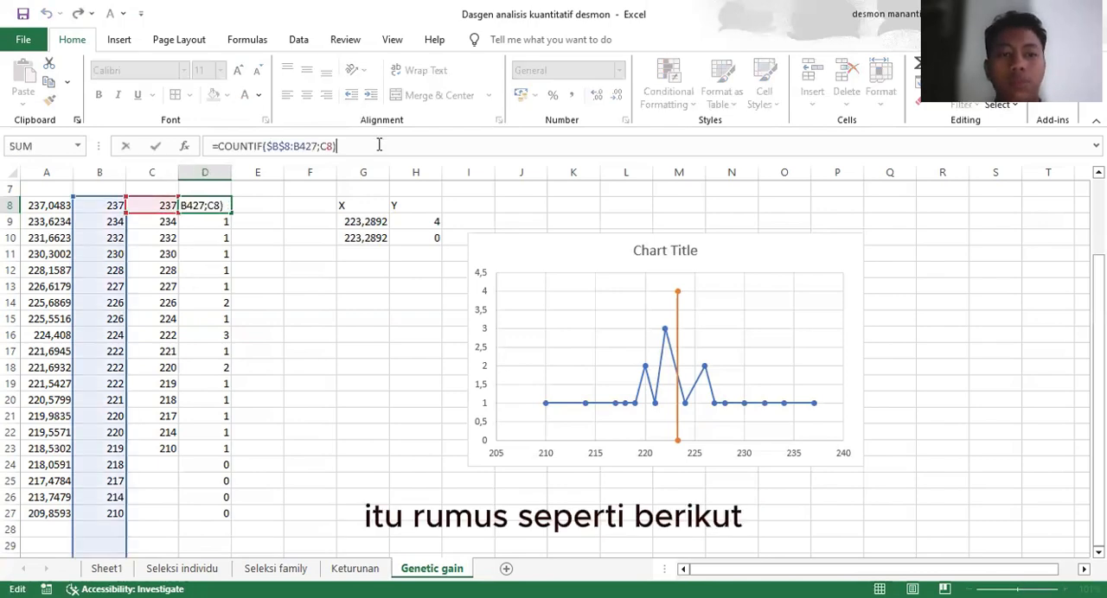
left_click(270, 146)
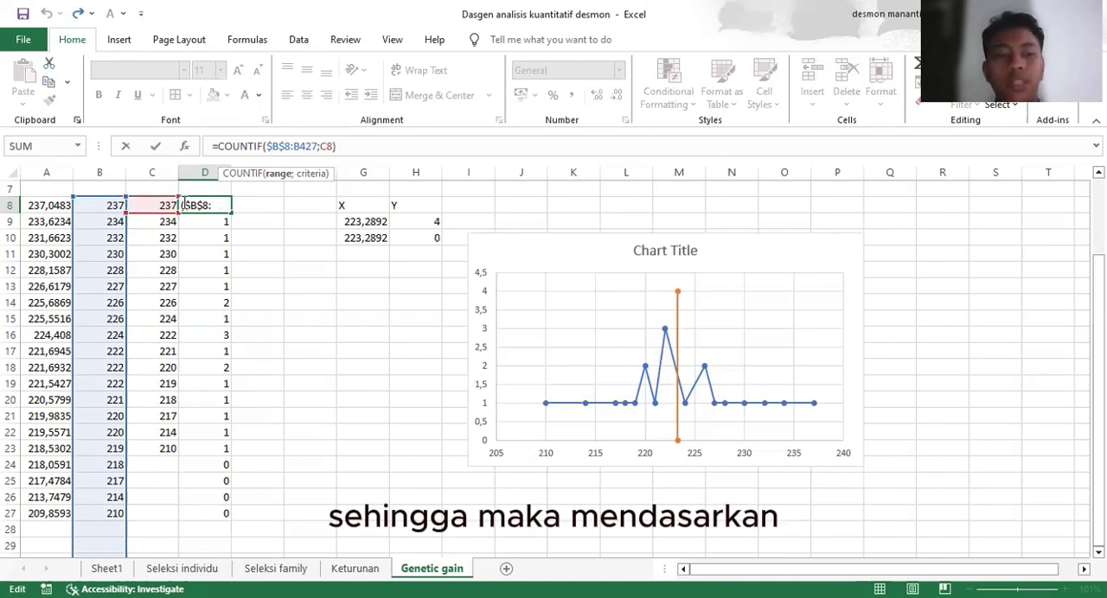
key("Return")
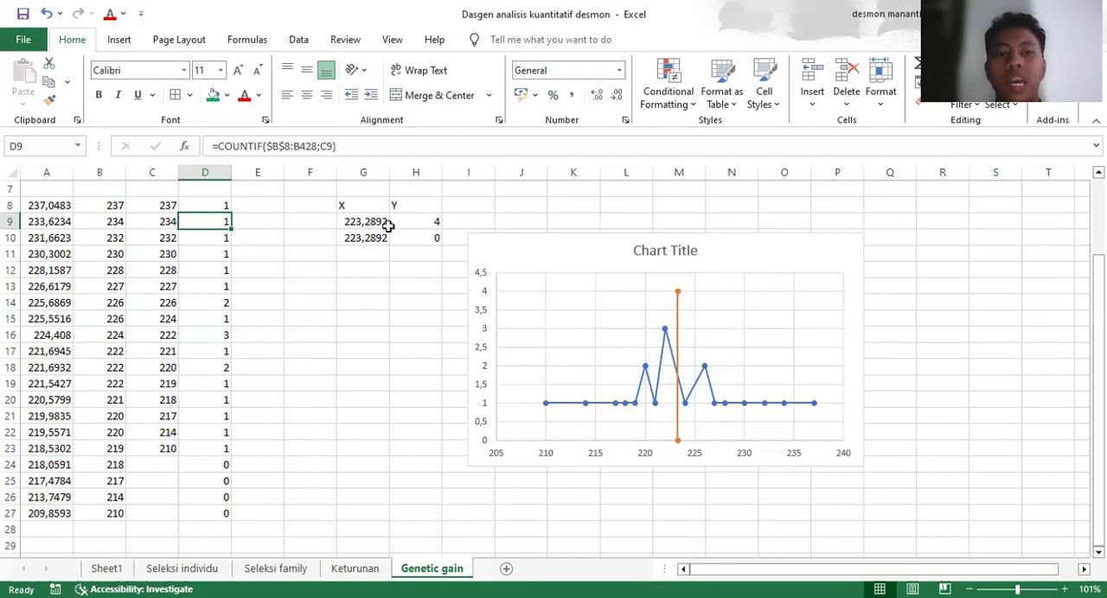
Inspect the AVERAGE formula in G9 that supplies the X value from A8:A27, keeping it as it is
left_click(385, 222)
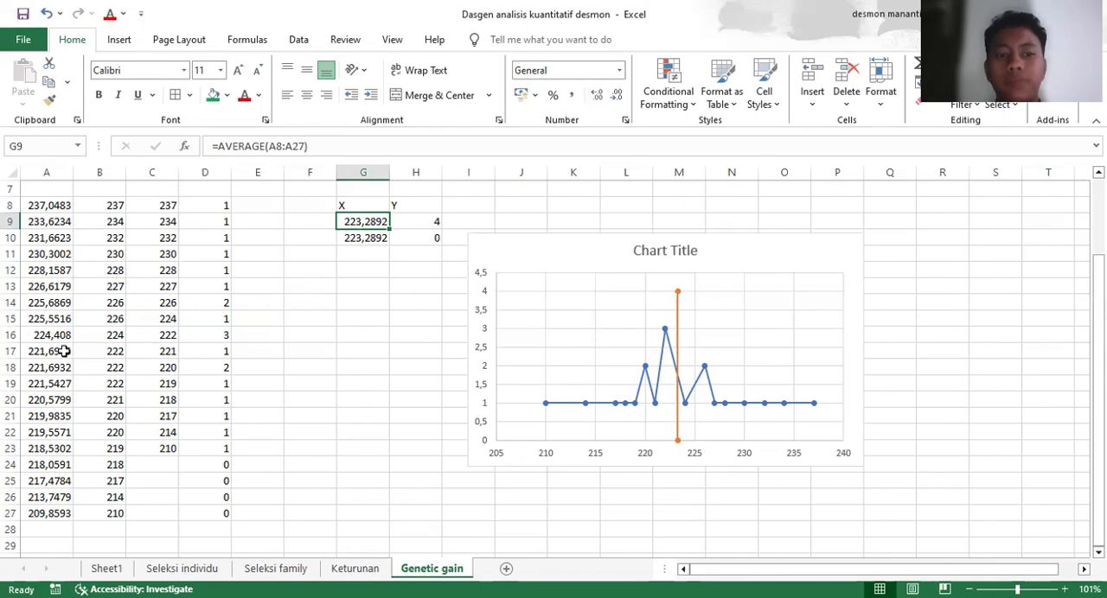
key("F2")
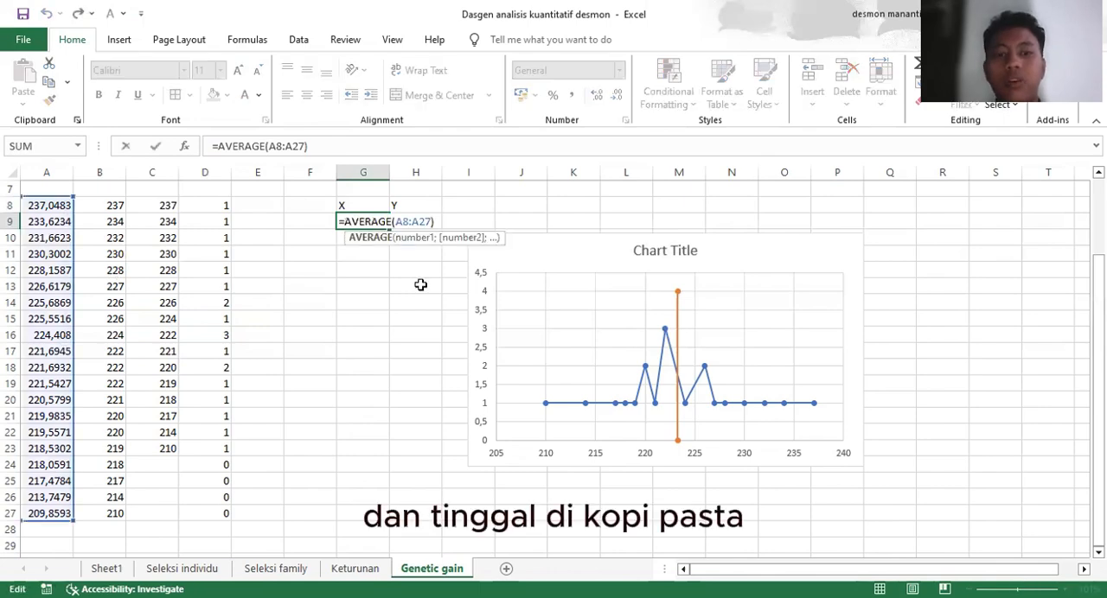
key("Return")
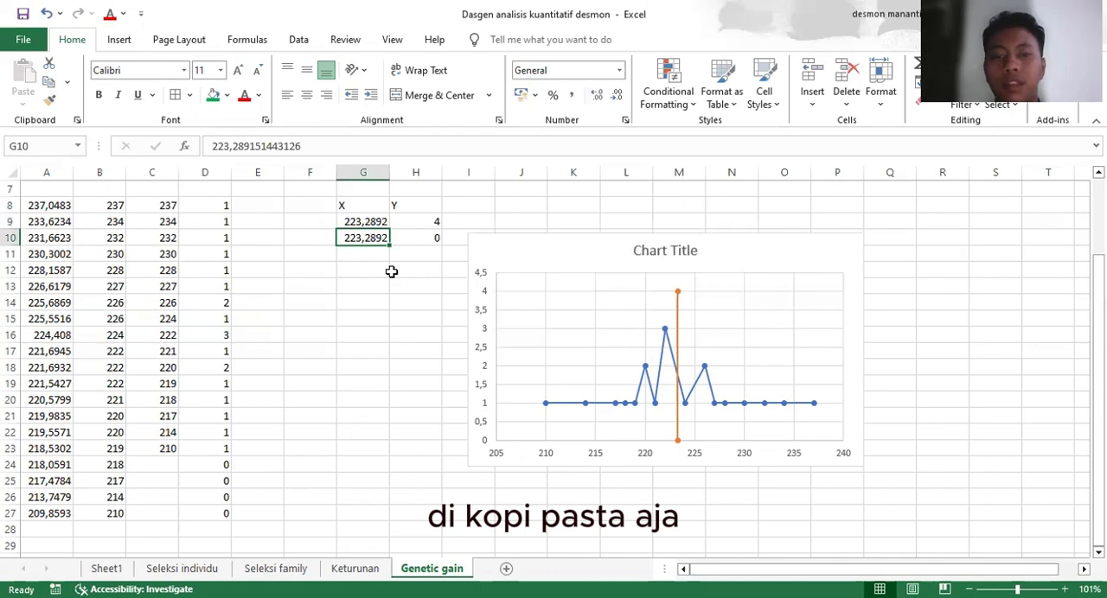
Review the frequencies in D8:D23 and compare them with the Y values in H9 and H10
left_click(418, 223)
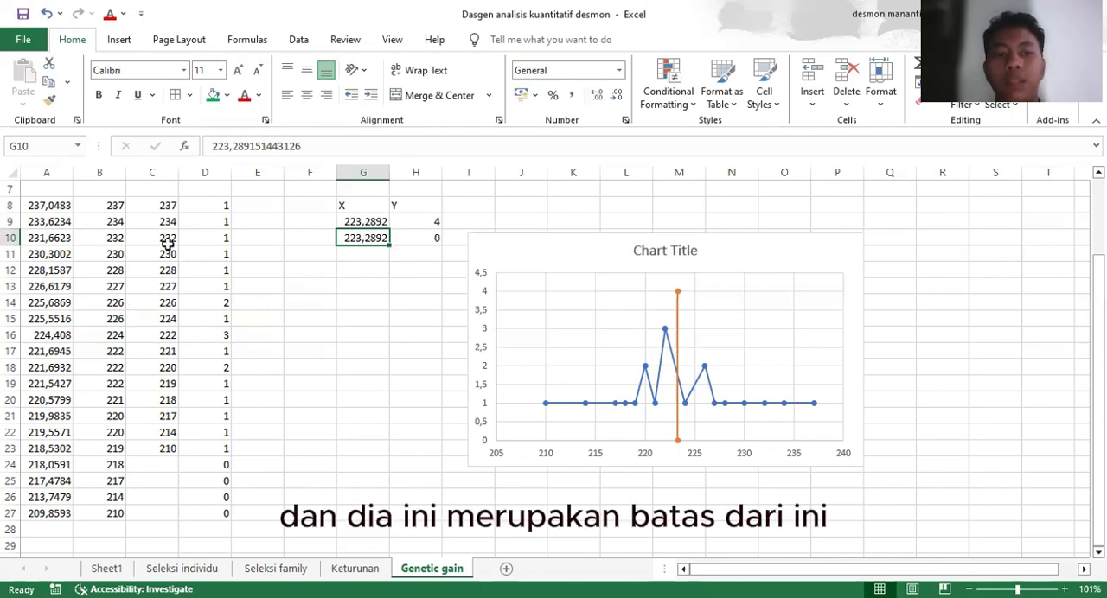
left_click_drag(216, 209, 223, 450)
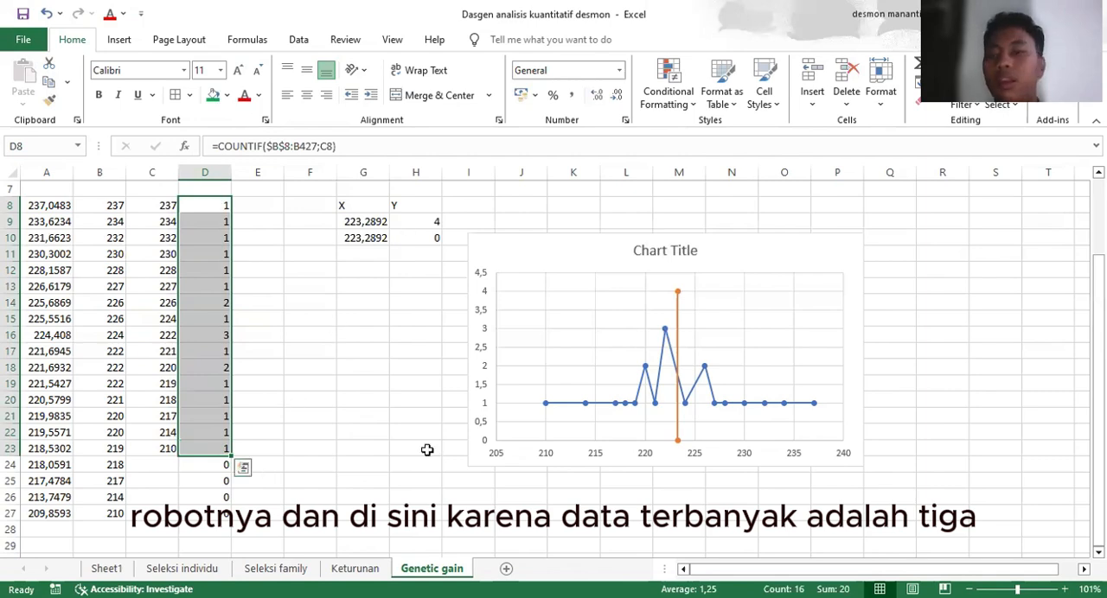
left_click(437, 221)
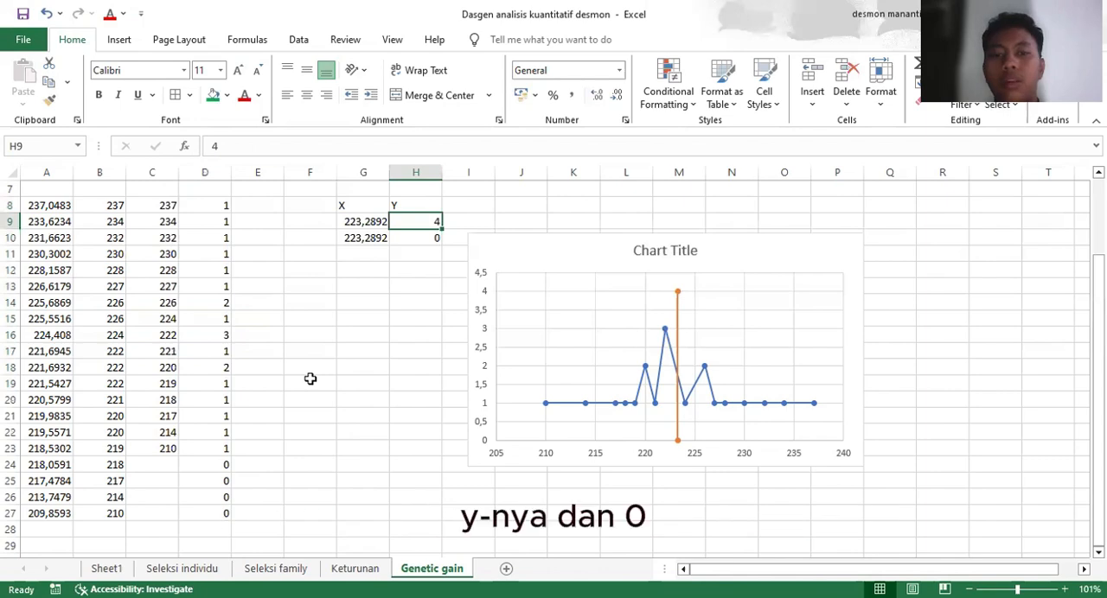
left_click(430, 238)
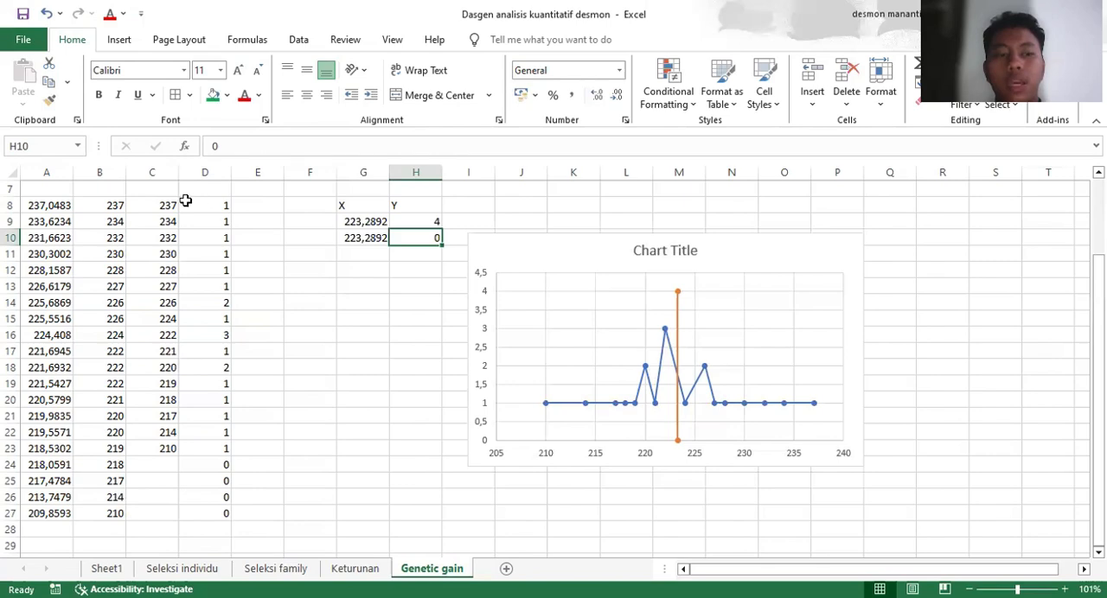
Insert the recommended scatter chart with connecting lines from the value and frequency data in C8:D23
left_click(160, 208)
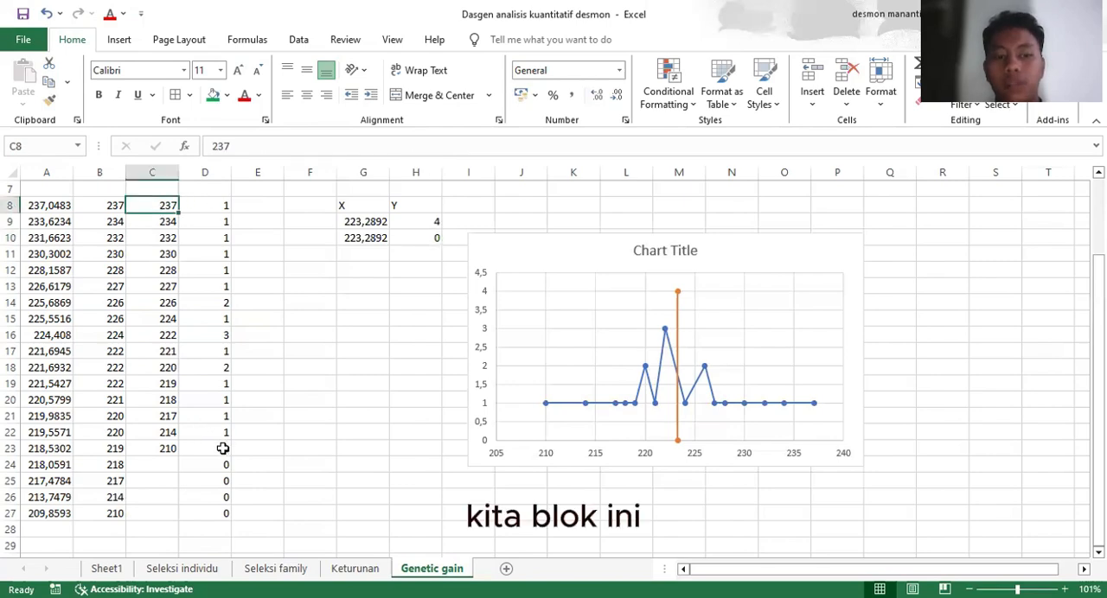
left_click(226, 449, "shift")
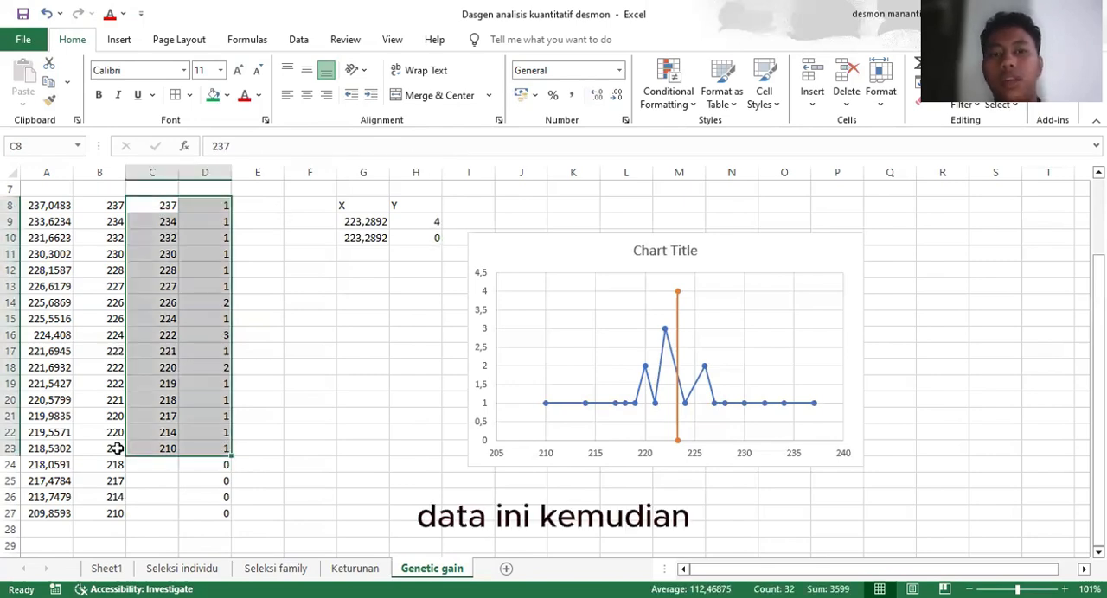
left_click(190, 46)
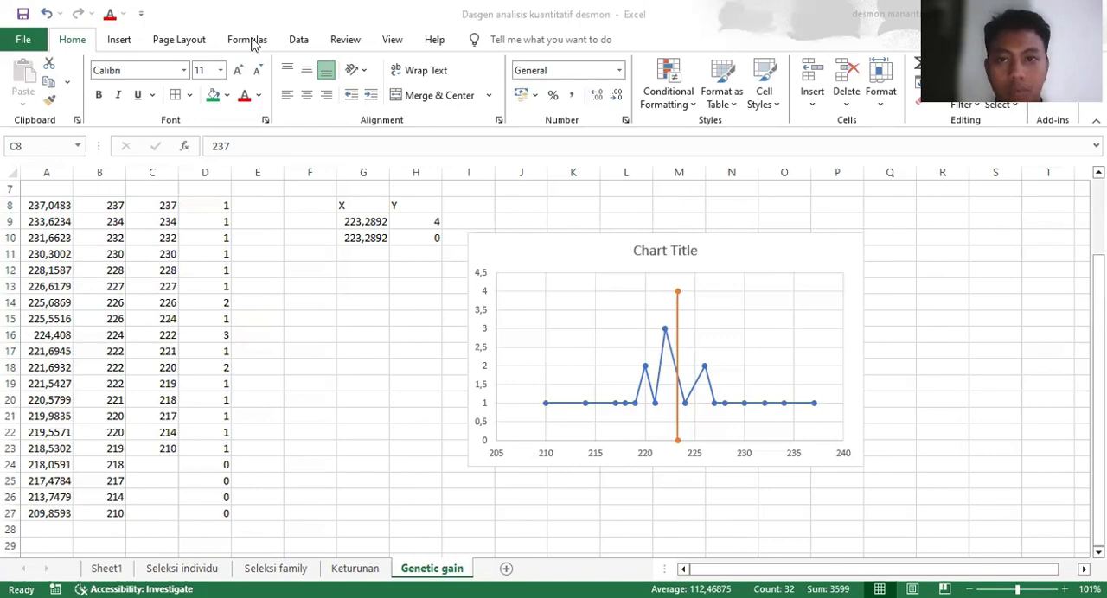
left_click(298, 39)
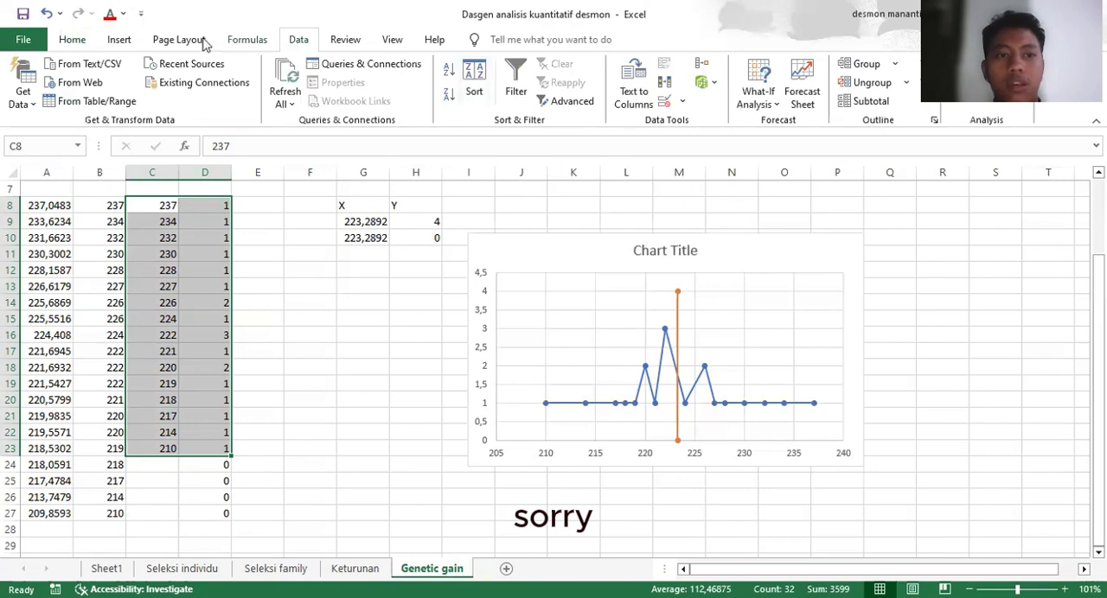
left_click(167, 40)
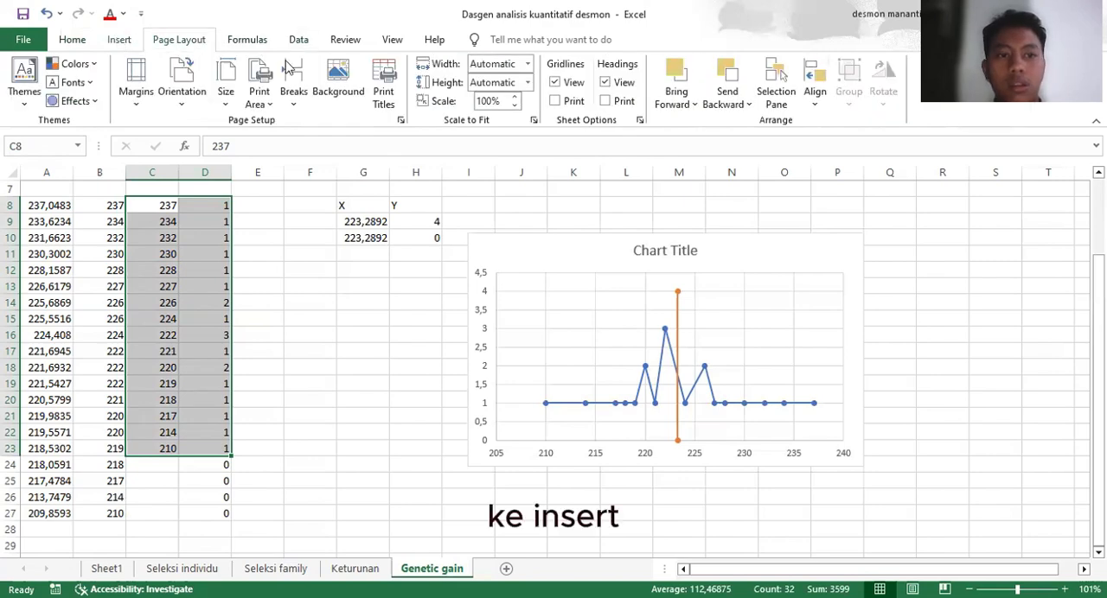
left_click(118, 40)
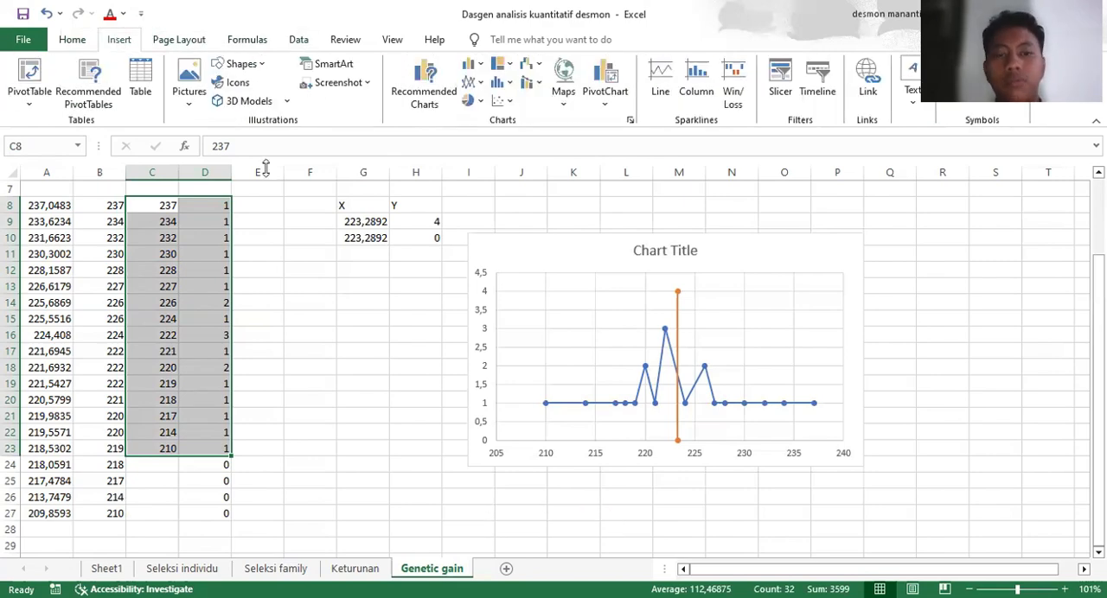
left_click(424, 86)
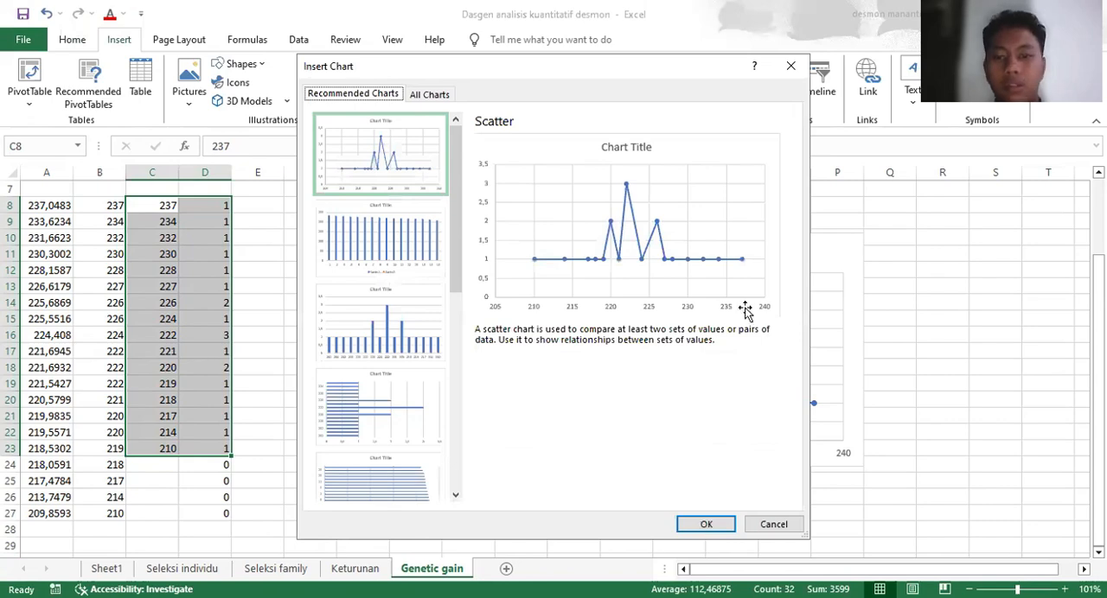
left_click(704, 524)
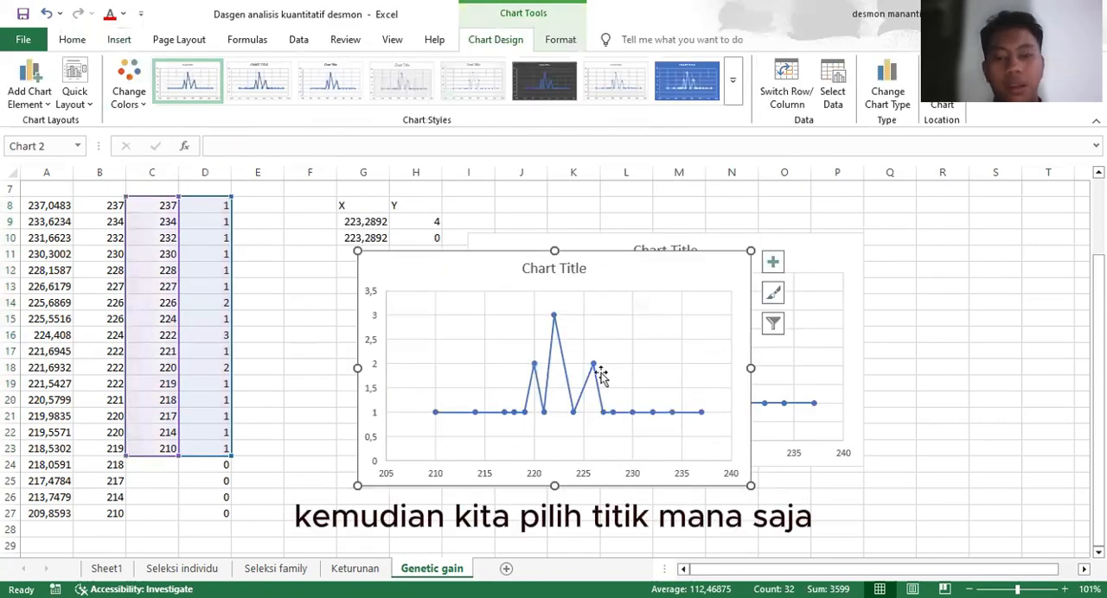
Add a second data series to the new scatter chart, taking its X values from G9:G10
left_click(574, 408)
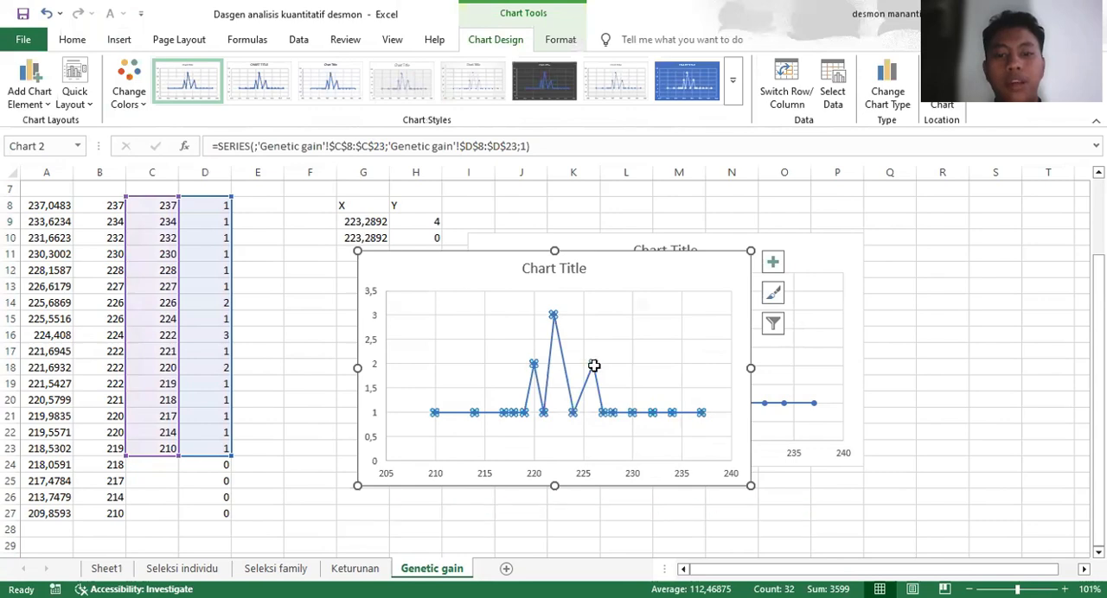
left_click(685, 434)
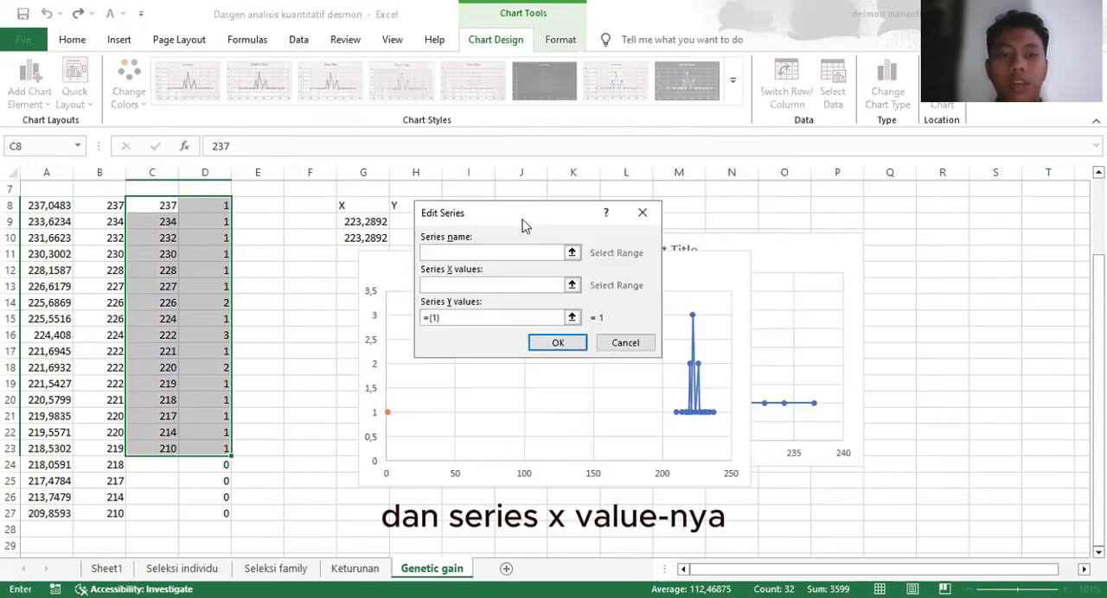
left_click(364, 223)
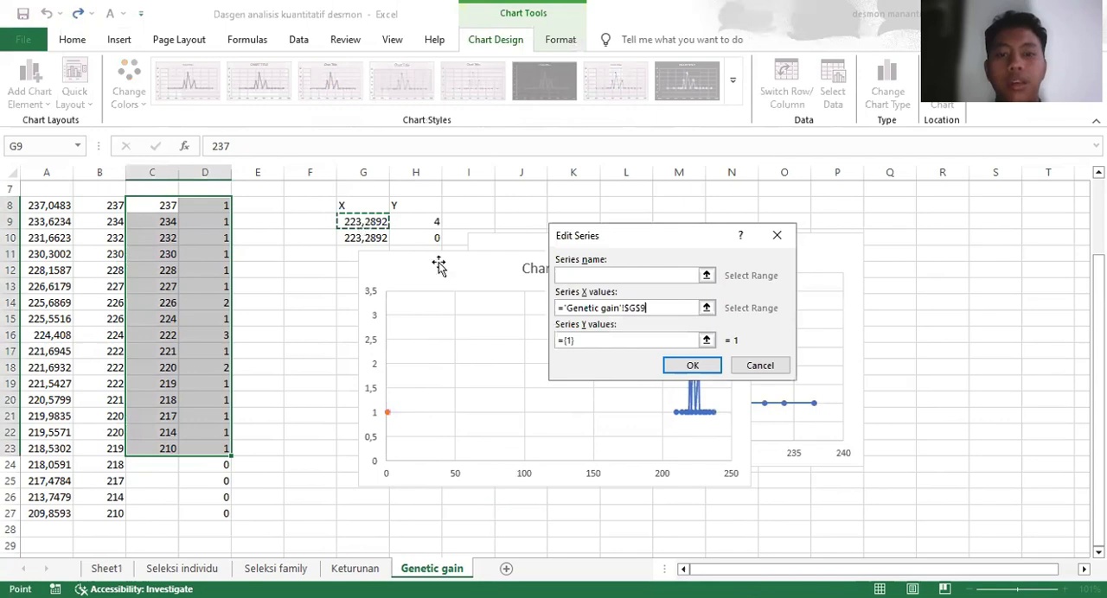
key("ctrl+shift+Down")
Replace the new series' default Y values with H9:H10 and apply the chart's data source changes
left_click(617, 341)
key("BackSpace")
key("BackSpace")
key("BackSpace")
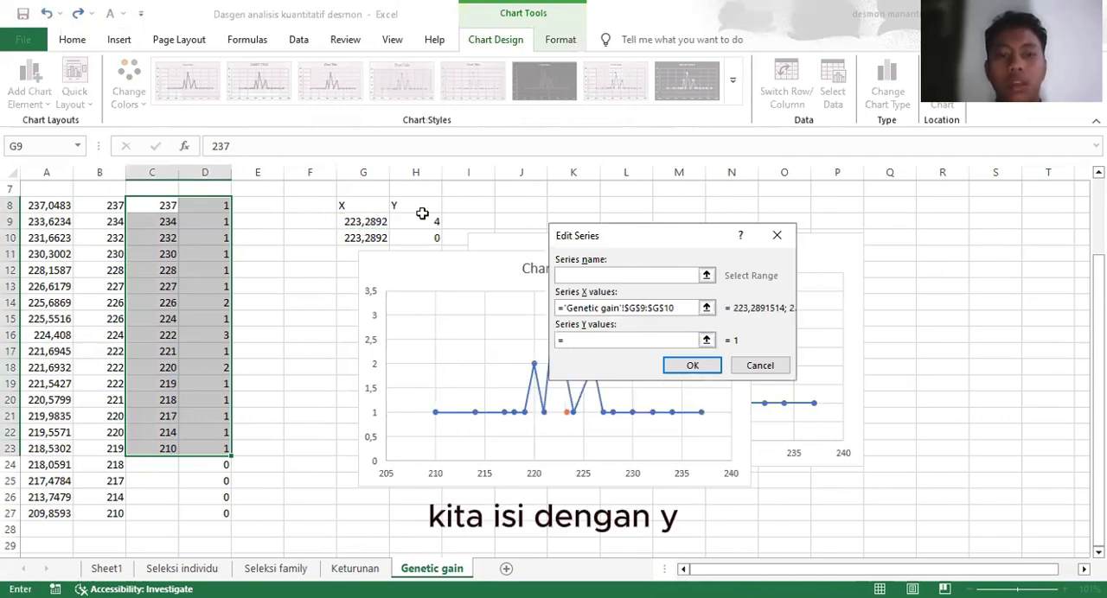
left_click(422, 221)
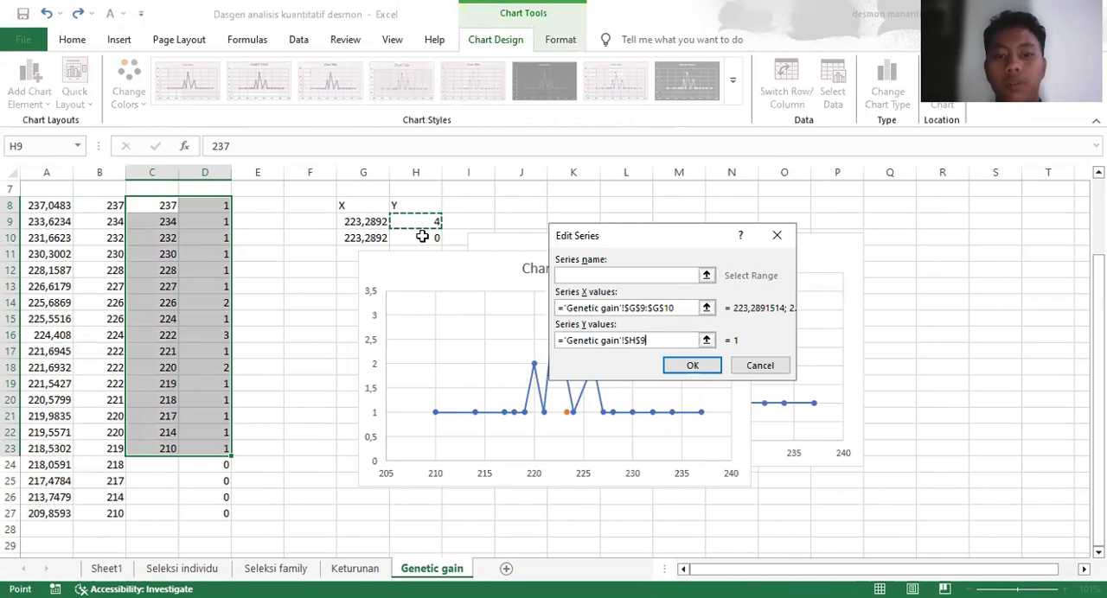
key("ctrl+shift+Down")
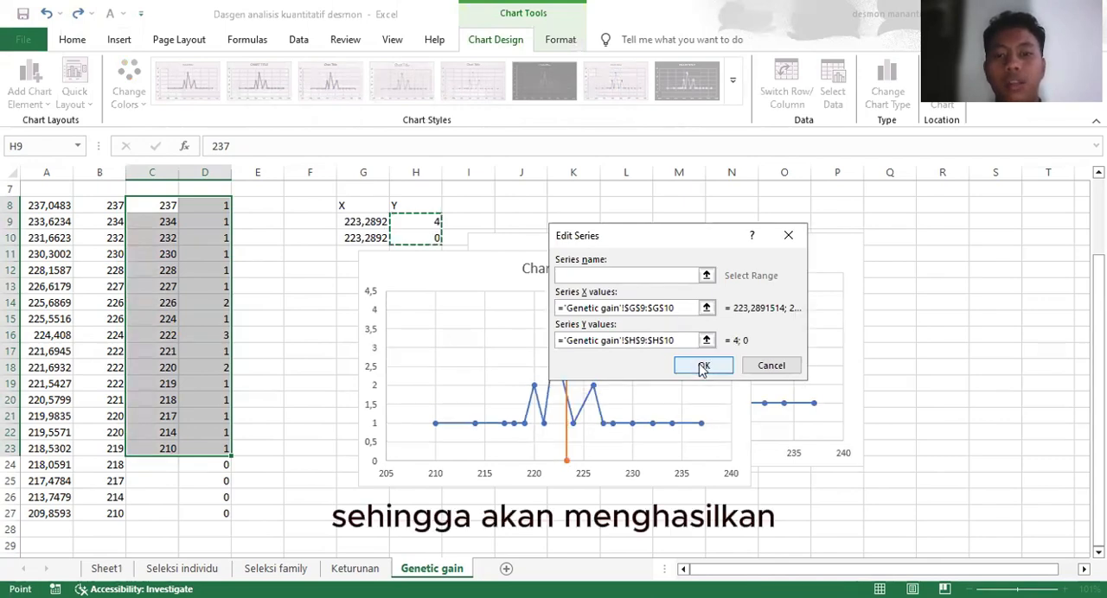
left_click(702, 366)
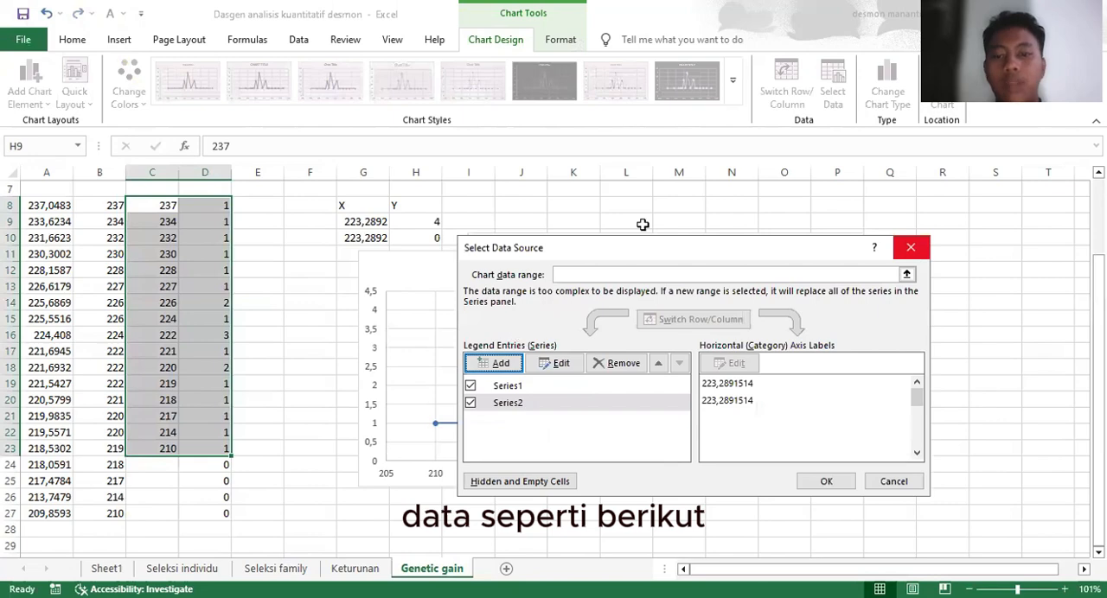
key("Return")
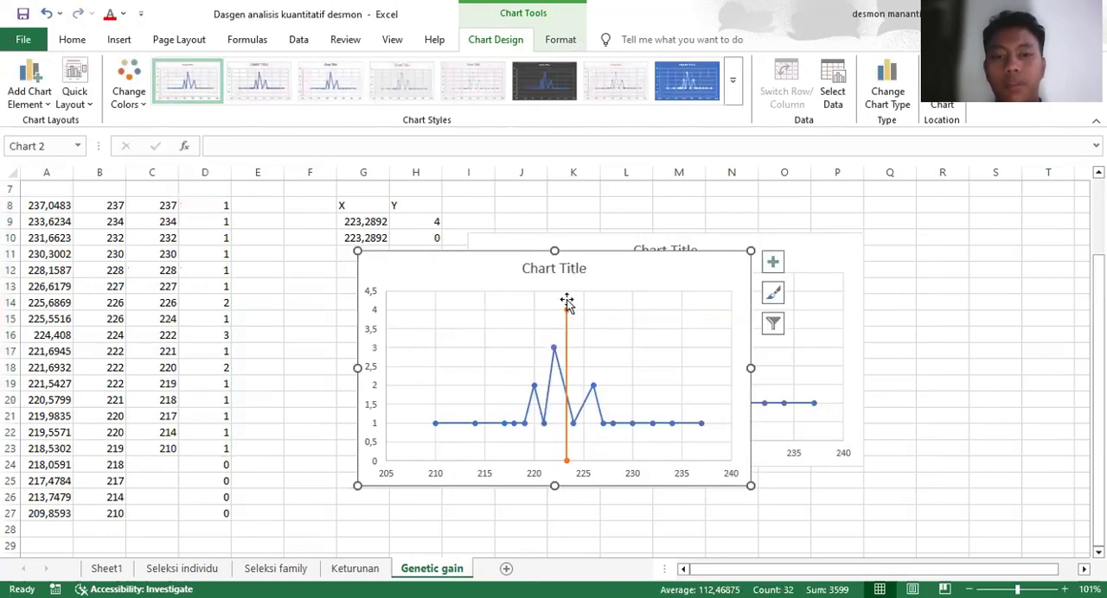